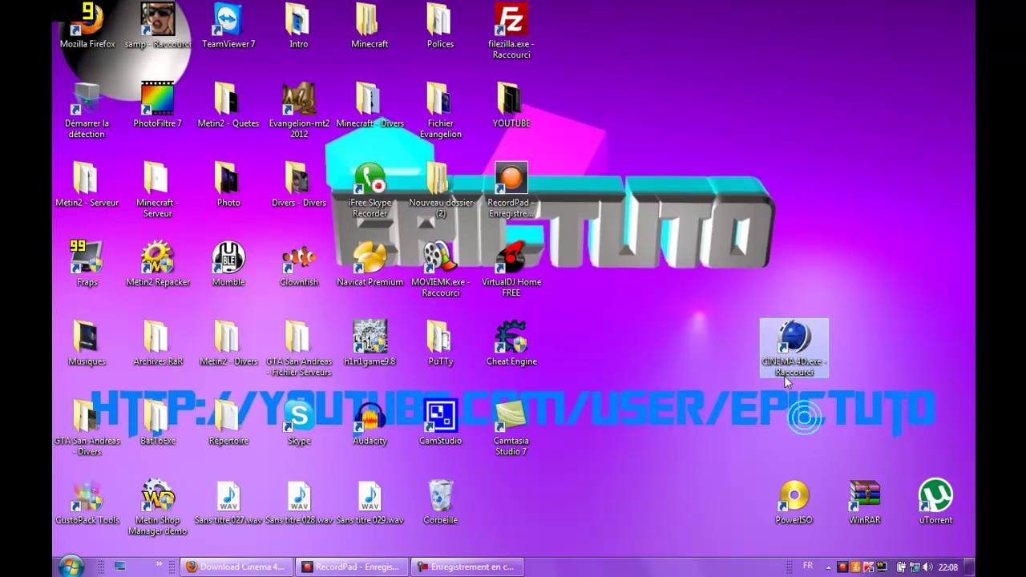
Move the Cinema 4D shortcut near the desktop's upper edge and the uTorrent shortcut into the lowest icon row, near the Recycle Bin.
{"action": "left_click_drag", "start_coordinate": [782, 373], "coordinate": [843, 147]}
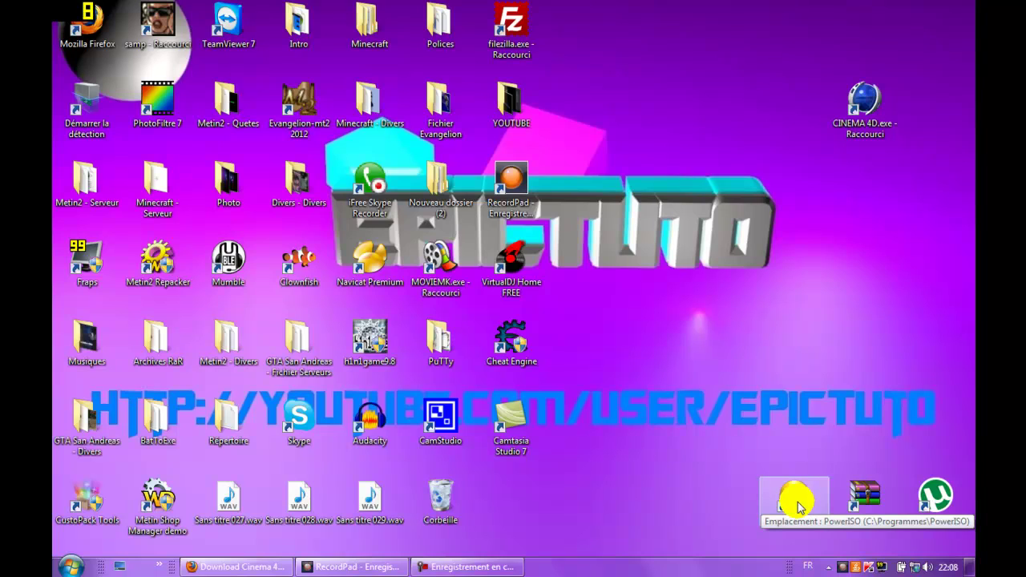
{"action": "left_click_drag", "start_coordinate": [935, 497], "coordinate": [795, 338]}
{"action": "mouse_move", "coordinate": [691, 277]}
{"action": "left_mouse_down"}
{"action": "mouse_move", "coordinate": [882, 404]}
{"action": "mouse_move", "coordinate": [721, 235]}
{"action": "mouse_move", "coordinate": [846, 393]}
{"action": "mouse_move", "coordinate": [867, 414]}
{"action": "mouse_move", "coordinate": [734, 228]}
{"action": "left_mouse_up"}
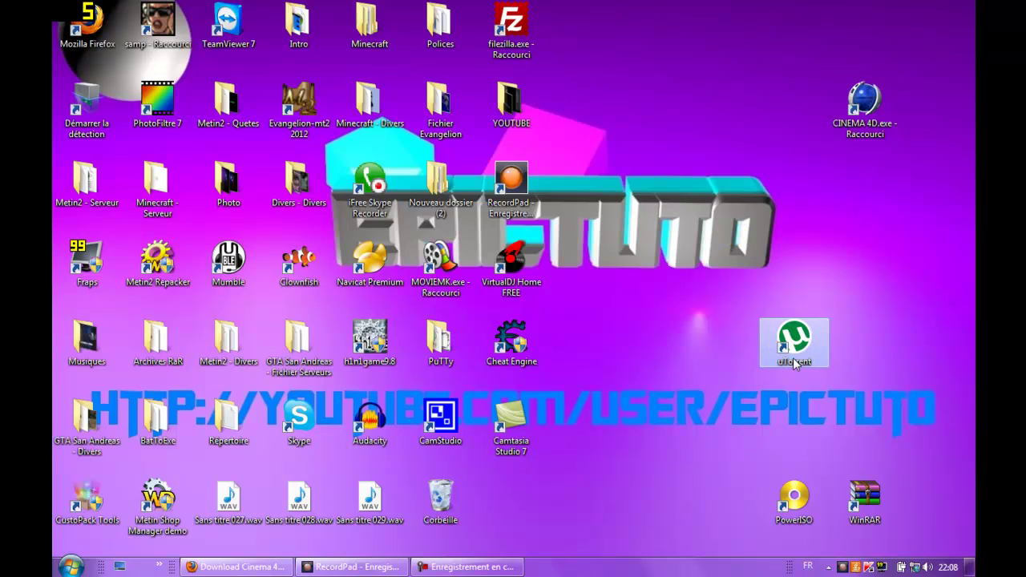
{"action": "left_click_drag", "start_coordinate": [795, 359], "coordinate": [584, 513]}
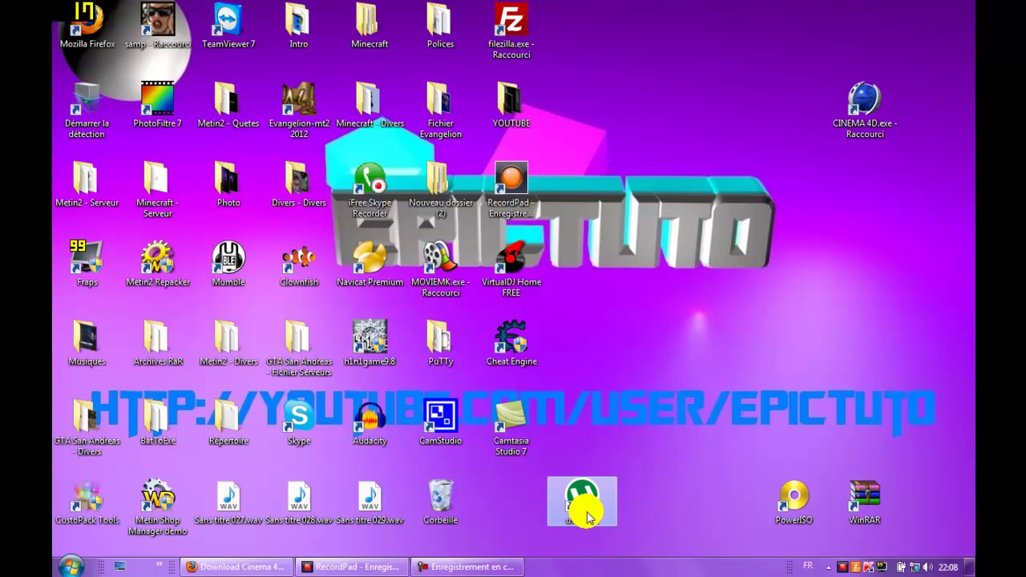
{"action": "left_click", "coordinate": [659, 494]}
{"action": "left_click", "coordinate": [754, 514]}
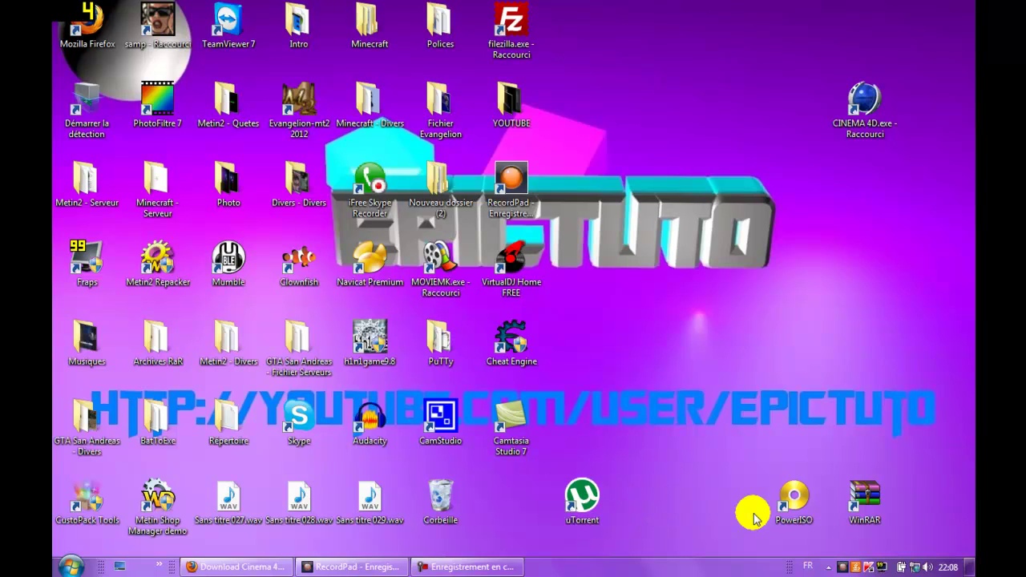
Move the PowerISO and WinRAR shortcuts into the lowest icon row beside the uTorrent shortcut.
{"action": "left_click_drag", "start_coordinate": [795, 513], "coordinate": [865, 260]}
{"action": "left_click", "coordinate": [859, 337]}
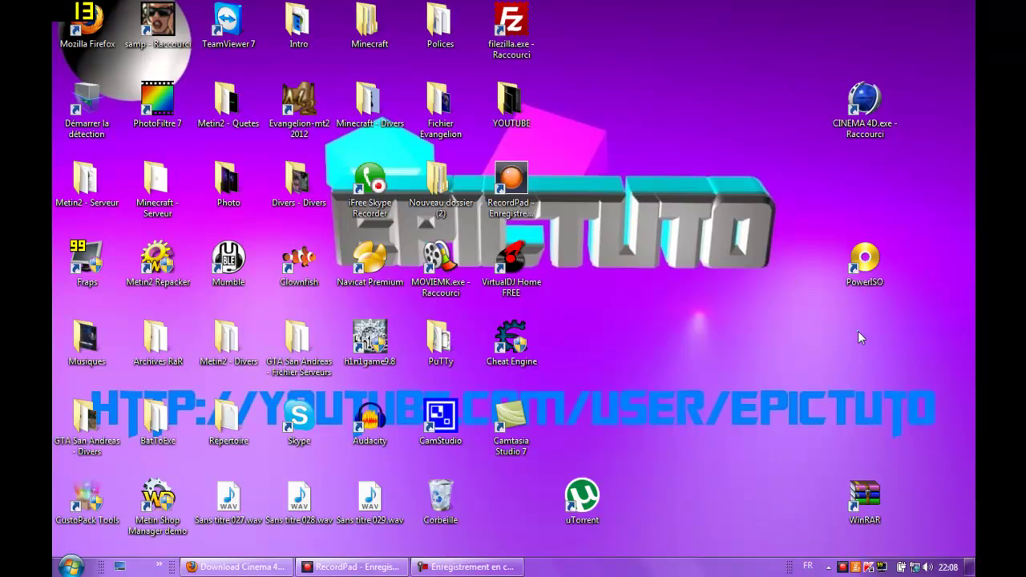
{"action": "left_click", "coordinate": [857, 337]}
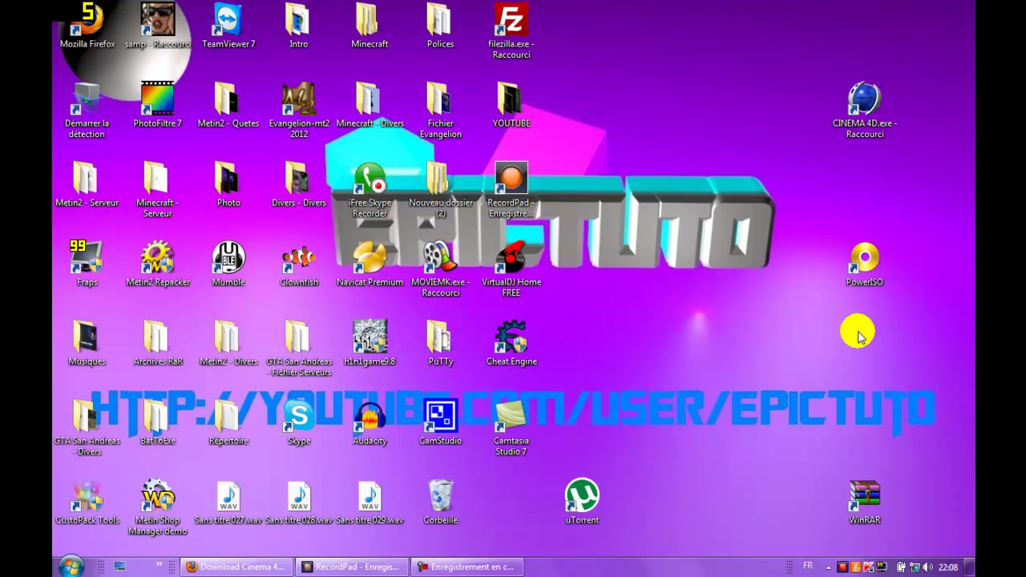
{"action": "left_click_drag", "start_coordinate": [875, 258], "coordinate": [670, 504]}
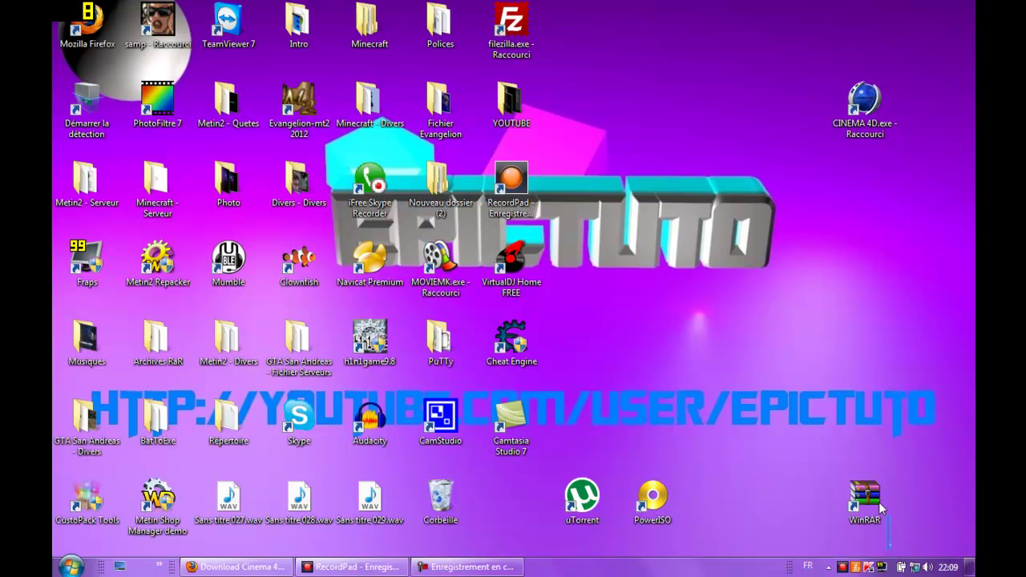
{"action": "left_click_drag", "start_coordinate": [881, 507], "coordinate": [870, 273]}
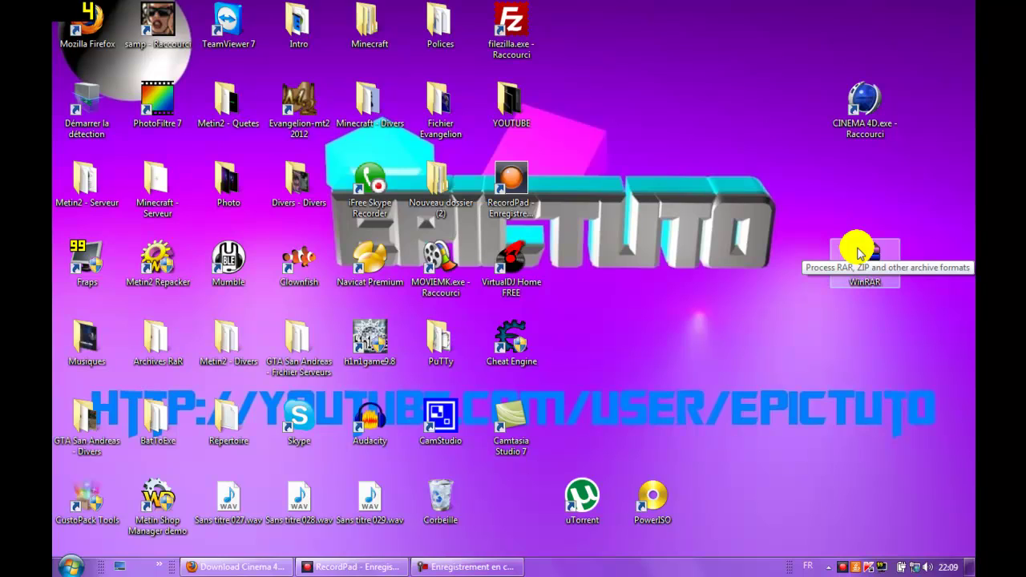
{"action": "left_click_drag", "start_coordinate": [858, 253], "coordinate": [718, 501]}
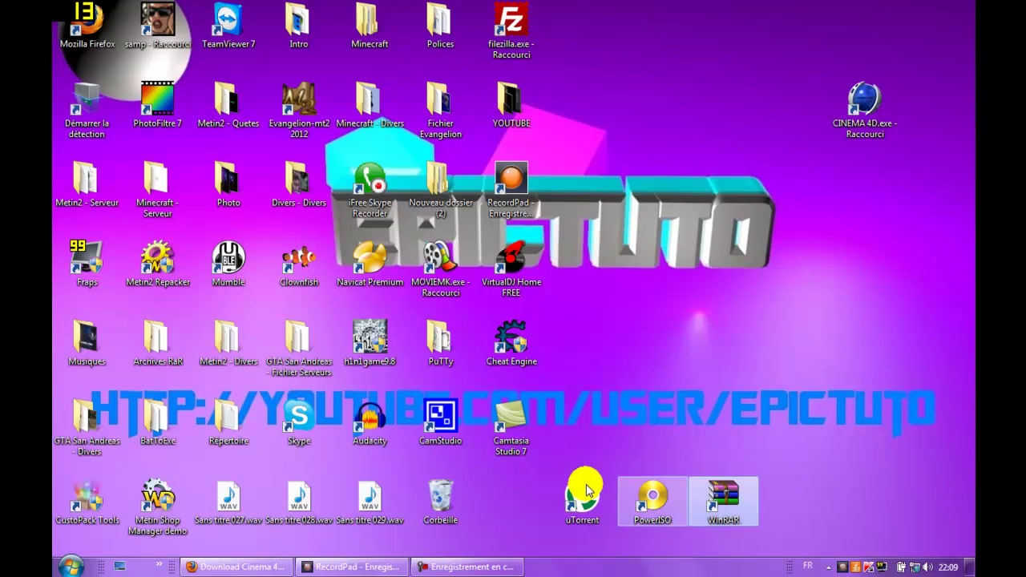
Select the uTorrent, PowerISO and WinRAR shortcuts together and move them to the desktop's lower corner under Cinema 4D.
{"action": "left_click_drag", "start_coordinate": [532, 476], "coordinate": [809, 544]}
{"action": "left_click_drag", "start_coordinate": [649, 483], "coordinate": [930, 458]}
{"action": "left_click", "coordinate": [808, 466]}
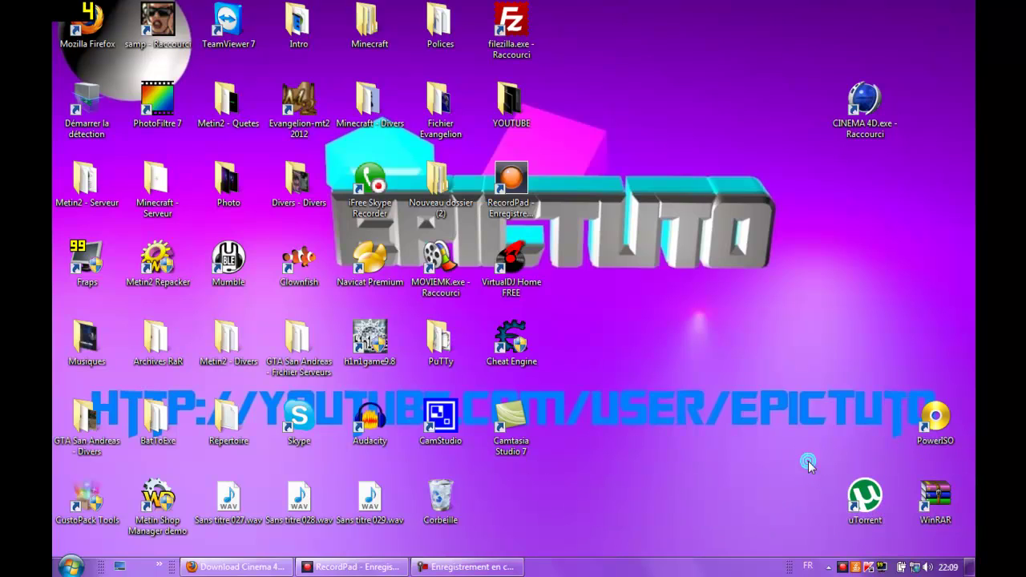
Switch to Firefox and examine the title of the Cinema 4D Studio V12 Full iso torrent page.
{"action": "left_click", "coordinate": [269, 558]}
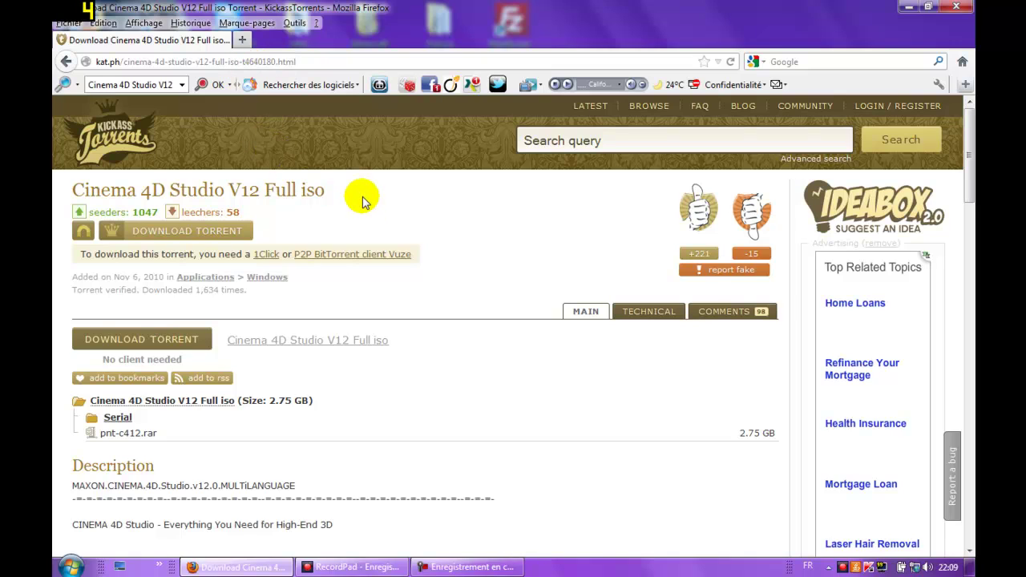
{"action": "left_click_drag", "start_coordinate": [361, 193], "coordinate": [63, 186]}
{"action": "left_click", "coordinate": [64, 186]}
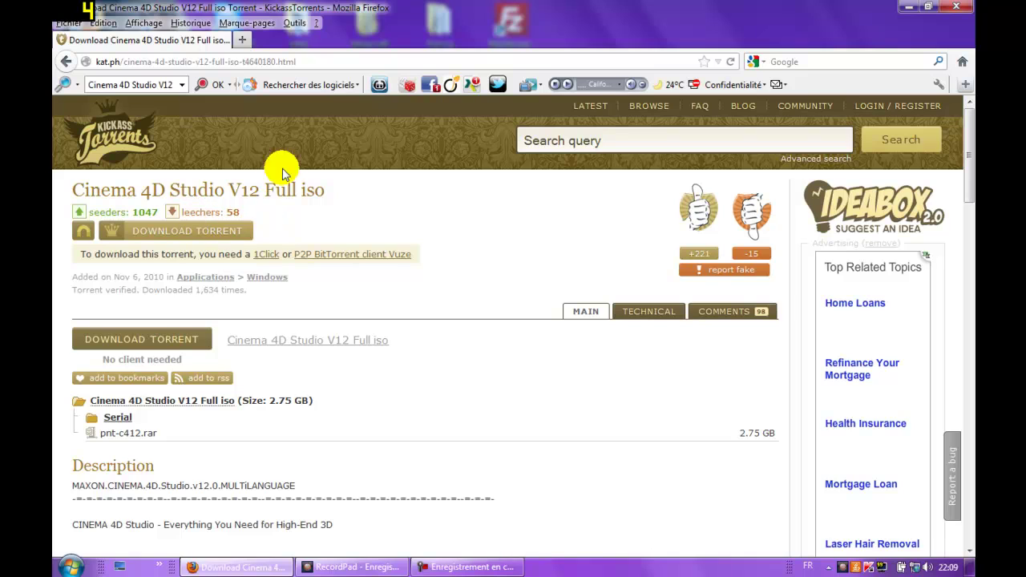
Download the Cinema 4D Studio V12 Full iso torrent and have it opened with µTorrent instead of saved.
{"action": "left_click", "coordinate": [199, 230]}
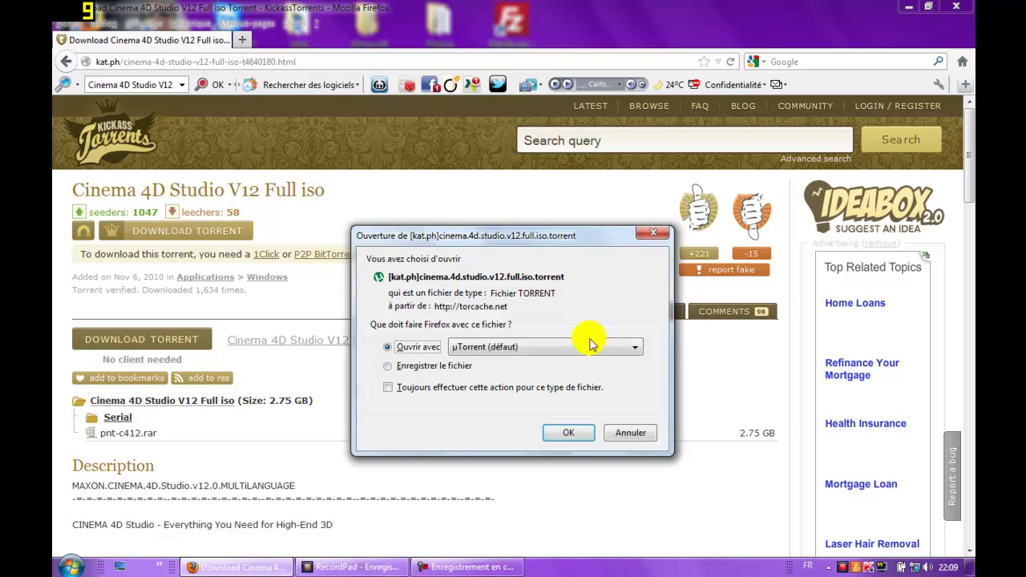
{"action": "left_click", "coordinate": [387, 348]}
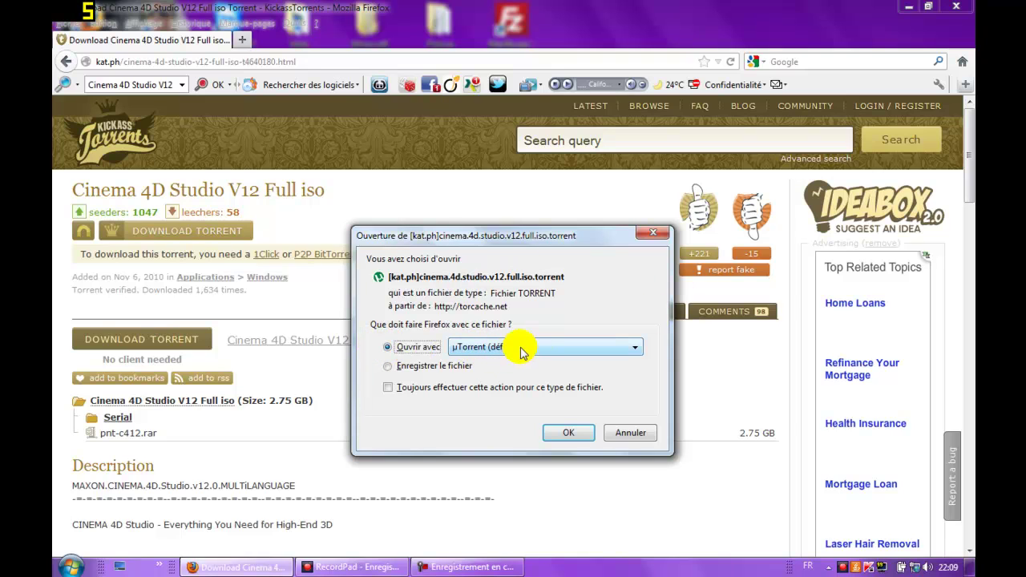
{"action": "left_click", "coordinate": [423, 368]}
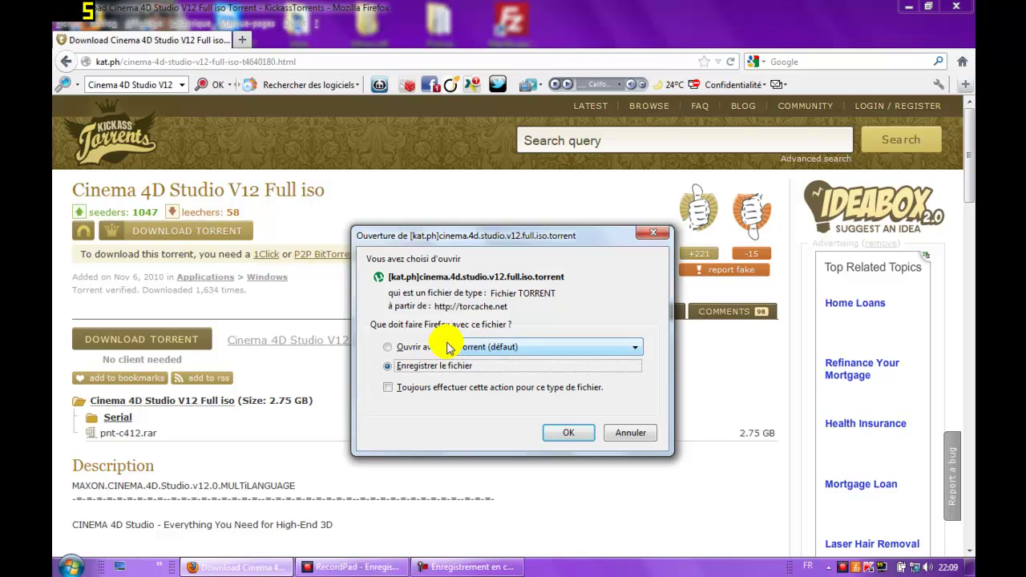
{"action": "left_click", "coordinate": [413, 347]}
{"action": "left_click", "coordinate": [576, 439]}
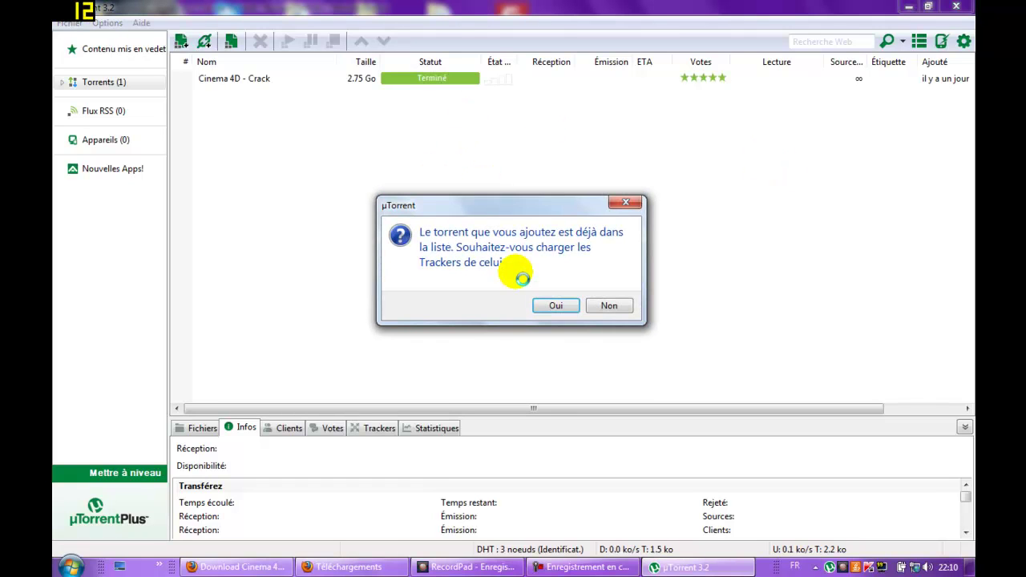
Decline loading the trackers for the already listed torrent and minimise the Firefox downloads window.
{"action": "left_click", "coordinate": [612, 307]}
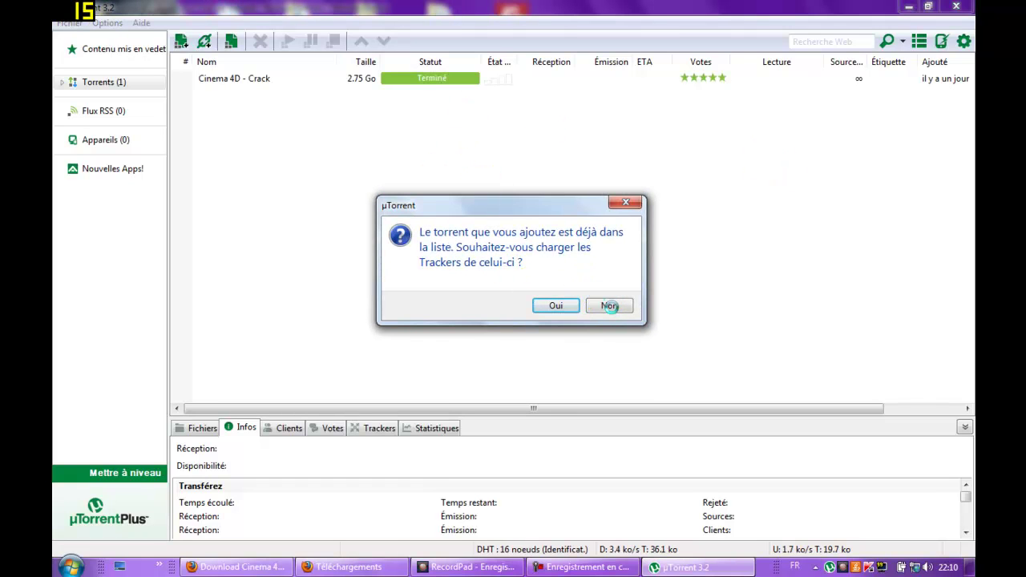
{"action": "left_click", "coordinate": [627, 201]}
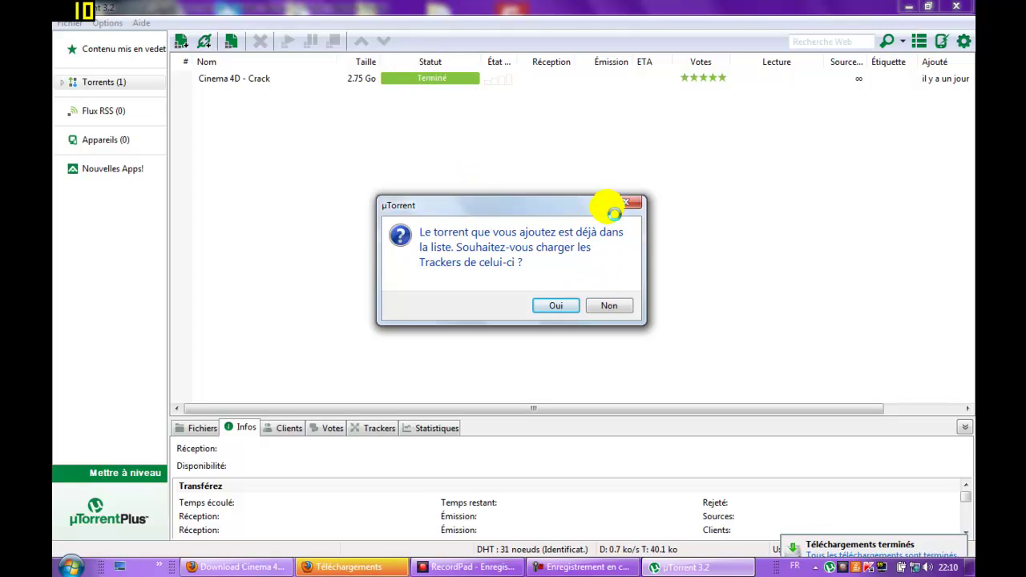
{"action": "left_click", "coordinate": [352, 567]}
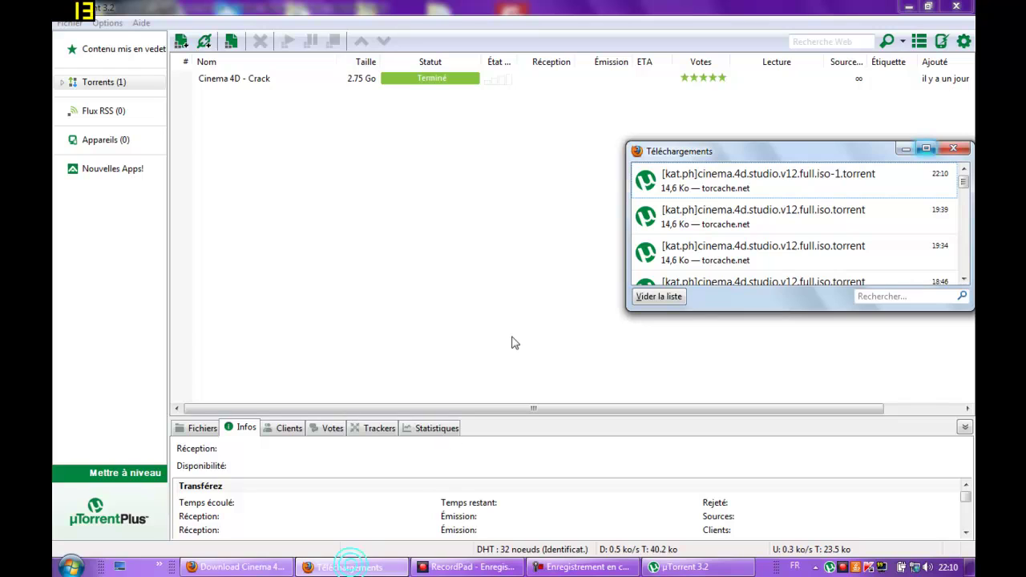
{"action": "left_click", "coordinate": [905, 148]}
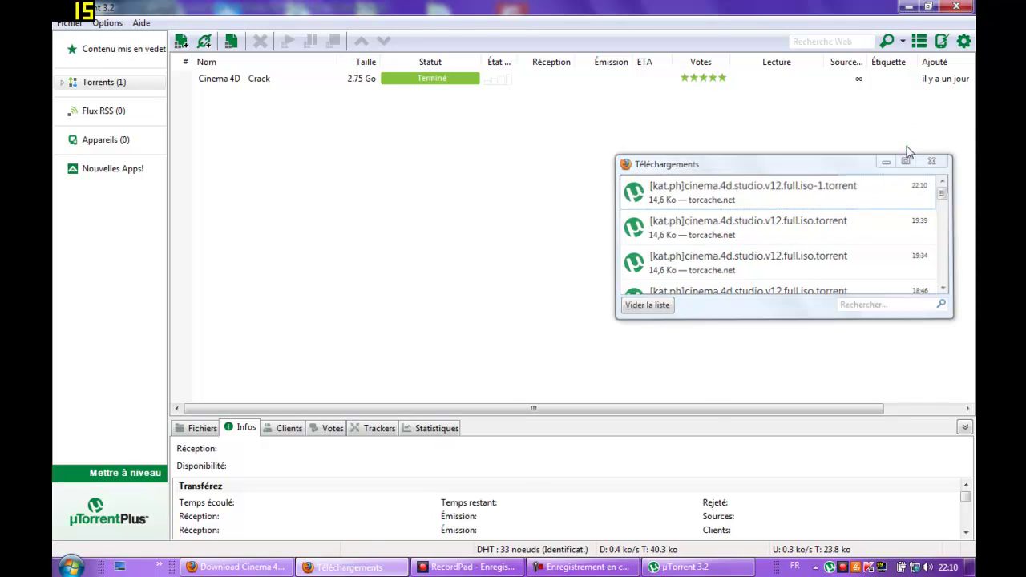
Open the download folder of the Cinema 4D - Crack torrent, continuing past the harmful-files warning.
{"action": "right_click", "coordinate": [491, 78]}
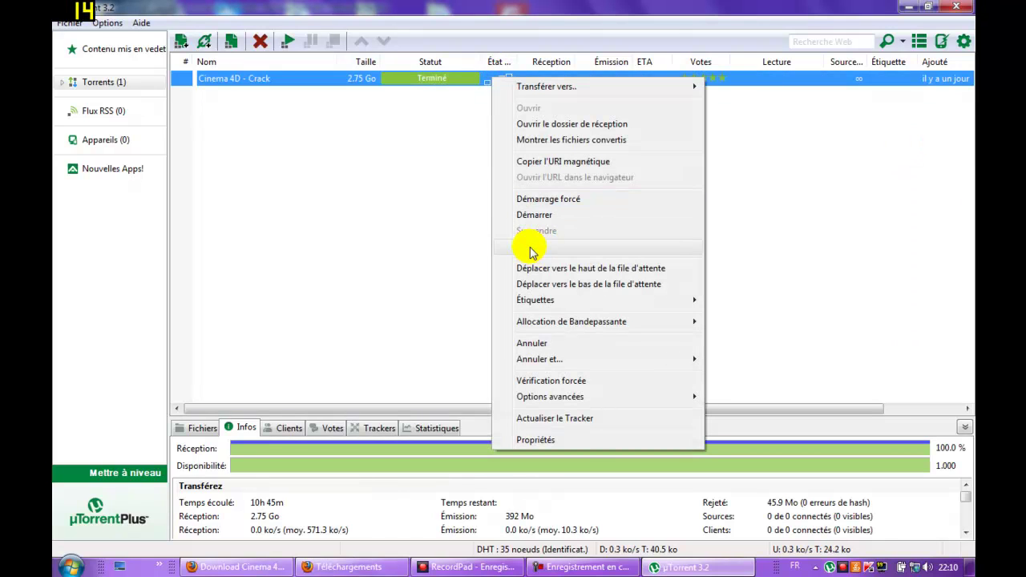
{"action": "left_click", "coordinate": [582, 125]}
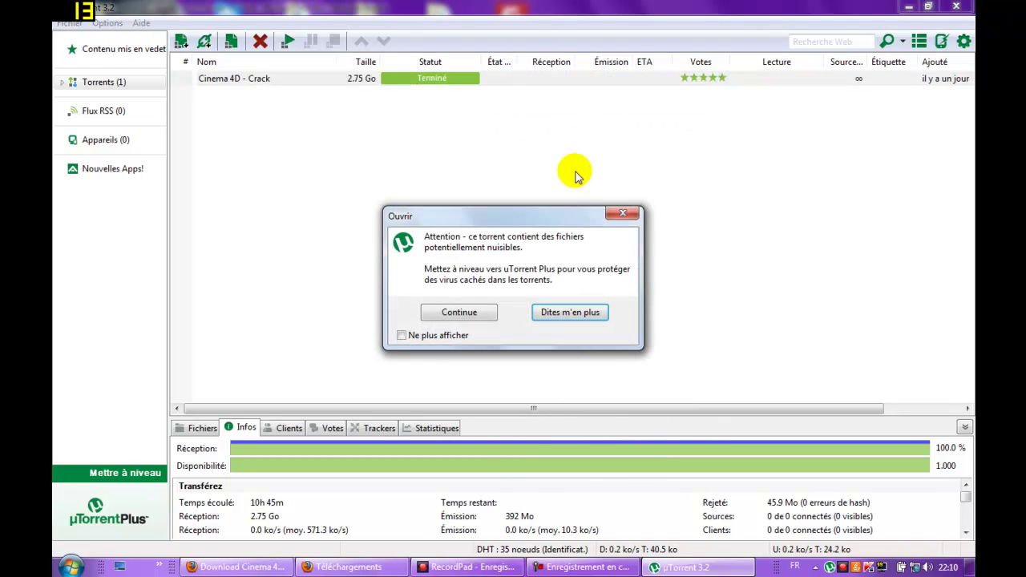
{"action": "left_click", "coordinate": [460, 312]}
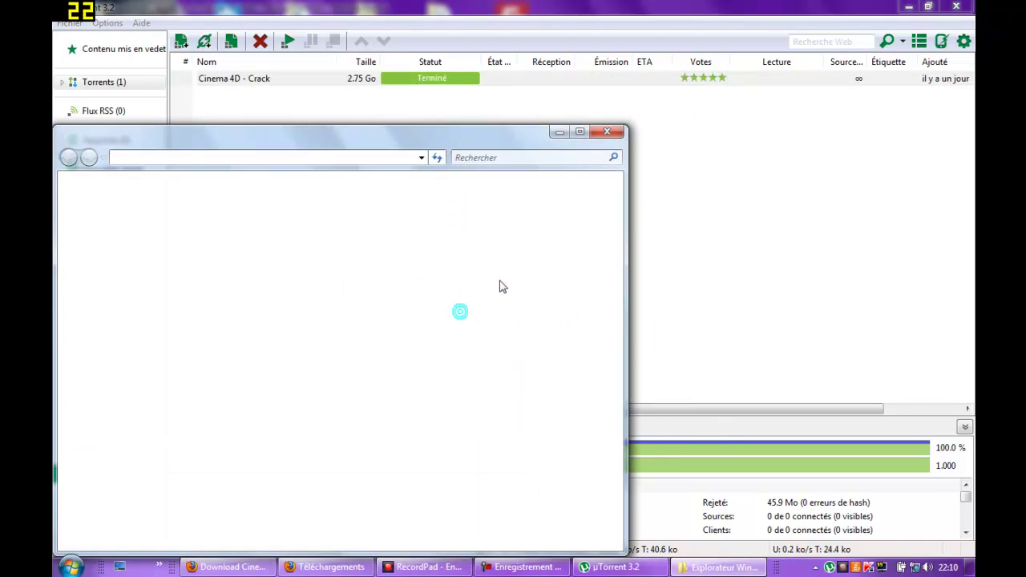
Open the pnt-c412.rar archive from the download folder in WinRAR and dismiss the licence purchase notice.
{"action": "left_click_drag", "start_coordinate": [417, 340], "coordinate": [250, 211]}
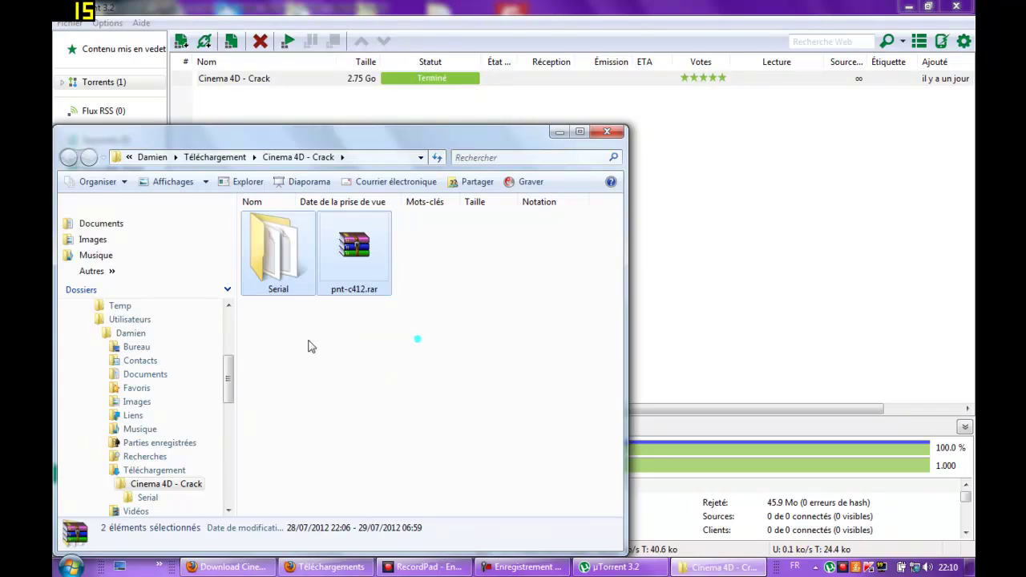
{"action": "left_click", "coordinate": [310, 343]}
{"action": "left_click_drag", "start_coordinate": [289, 347], "coordinate": [266, 230]}
{"action": "left_click", "coordinate": [342, 390]}
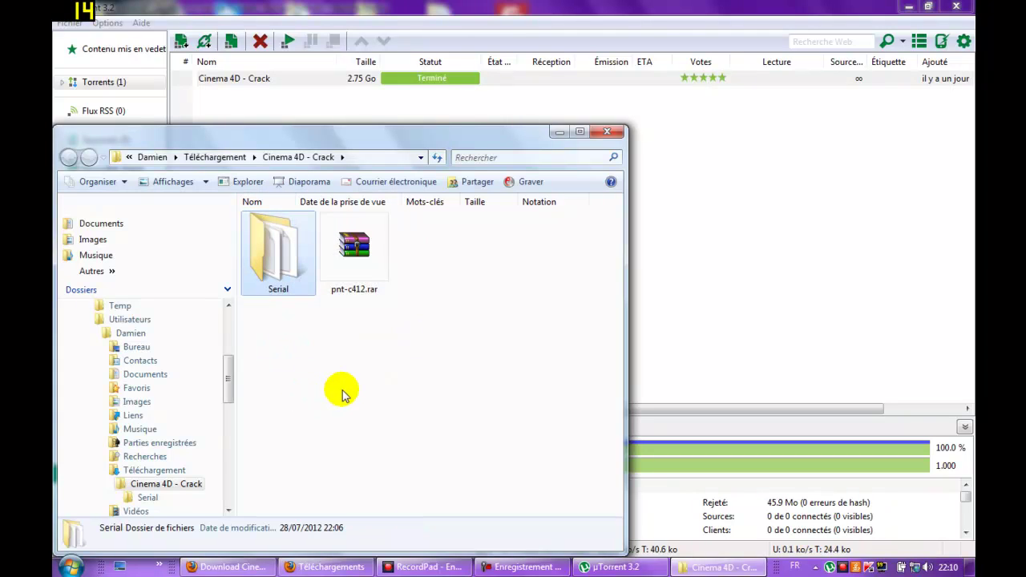
{"action": "left_click_drag", "start_coordinate": [348, 332], "coordinate": [353, 240]}
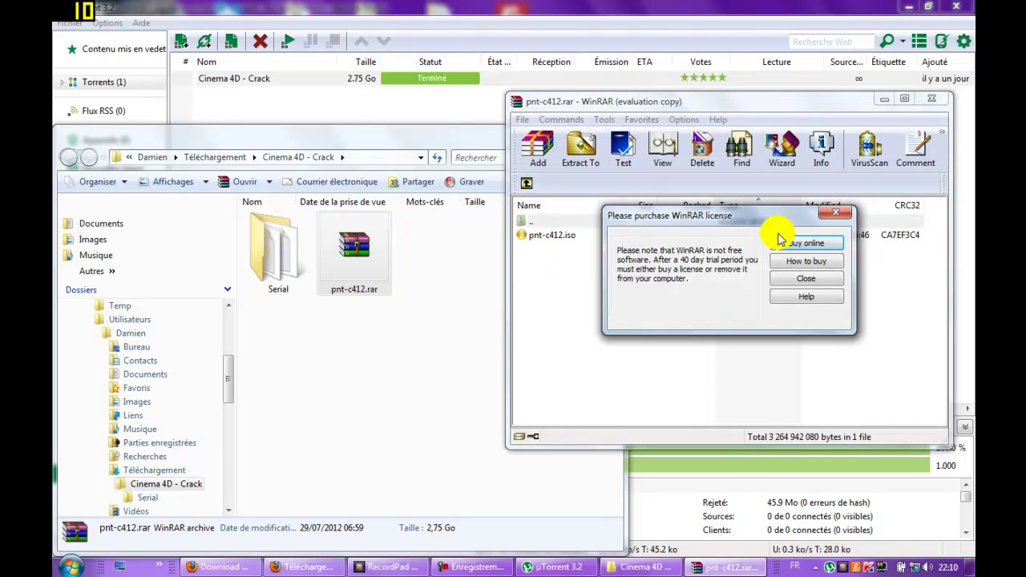
{"action": "left_click", "coordinate": [835, 212]}
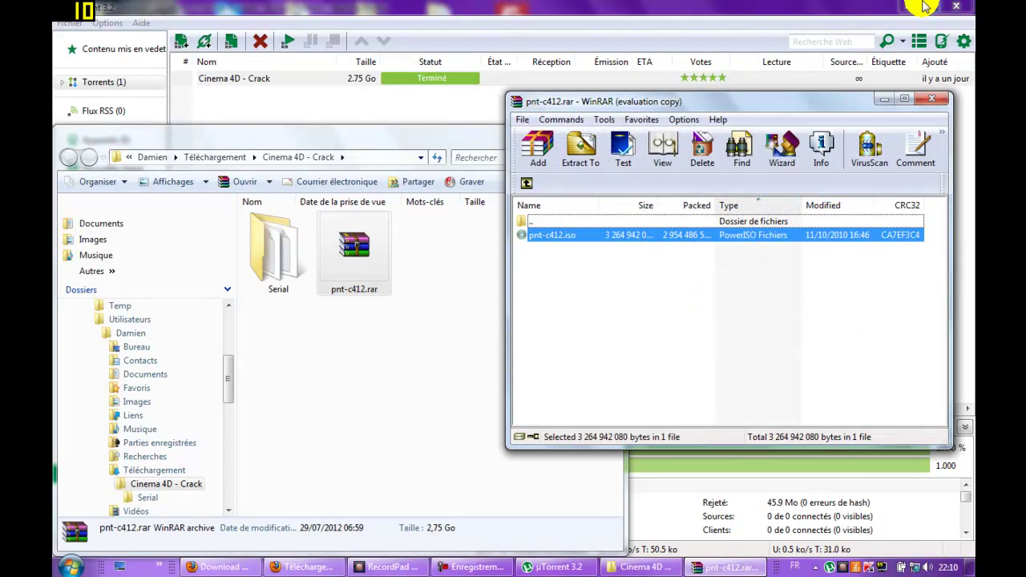
Clear the desktop by minimising µTorrent and closing the download folder and the WinRAR archive window.
{"action": "left_click", "coordinate": [908, 7]}
{"action": "left_click", "coordinate": [901, 6]}
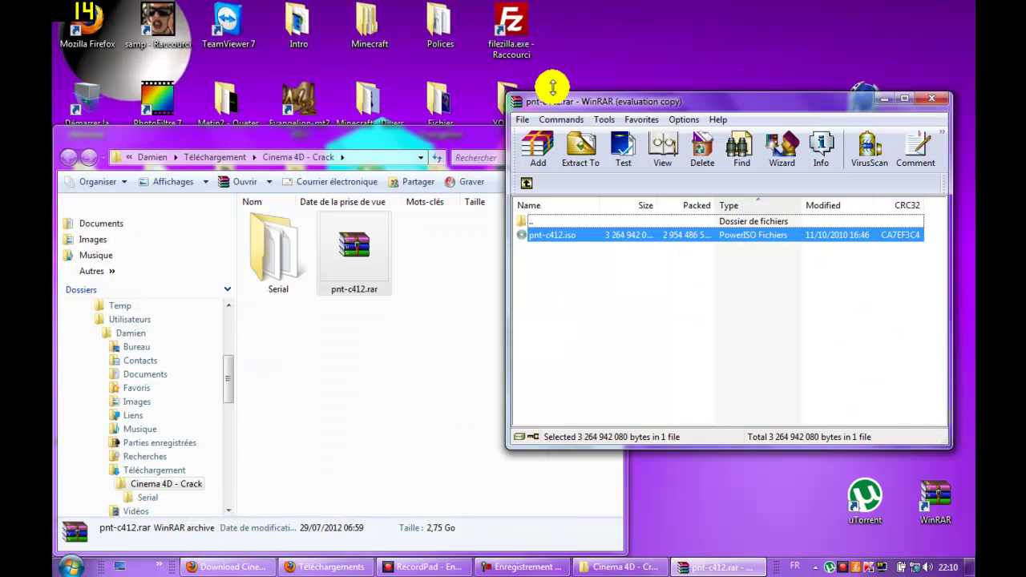
{"action": "left_click", "coordinate": [495, 146]}
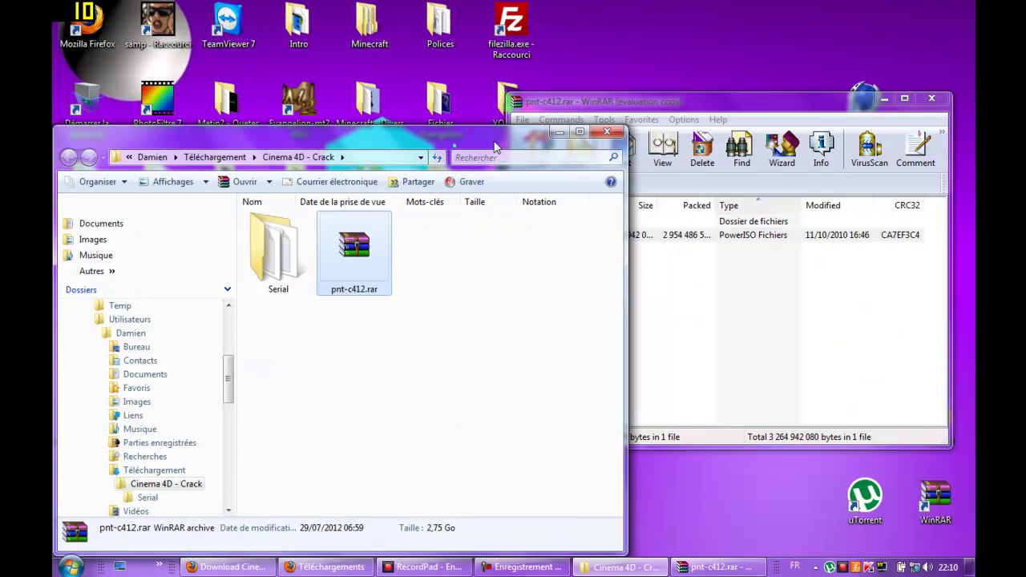
{"action": "left_click", "coordinate": [601, 133]}
{"action": "left_click_drag", "start_coordinate": [648, 109], "coordinate": [576, 109]}
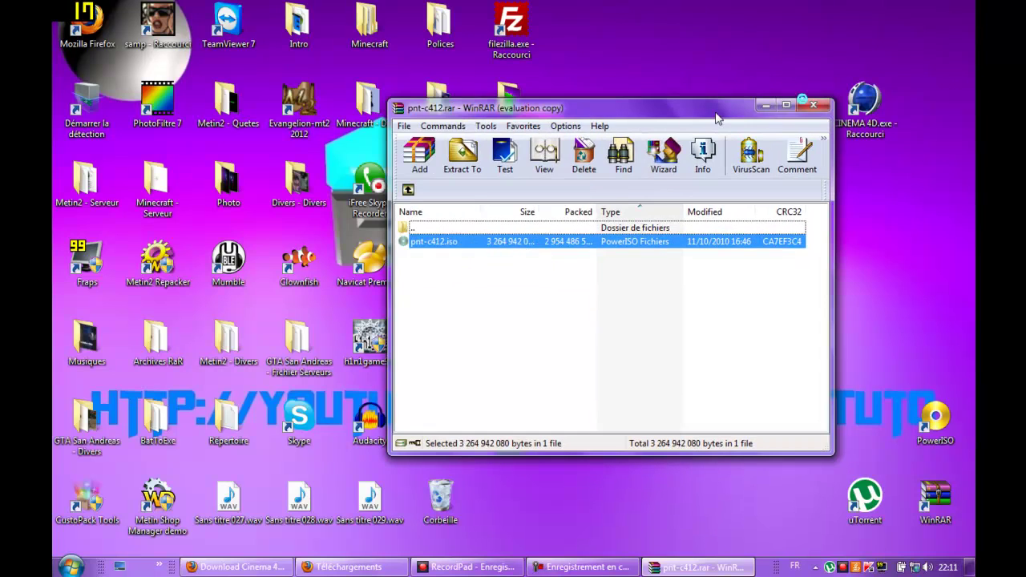
{"action": "left_click", "coordinate": [807, 102]}
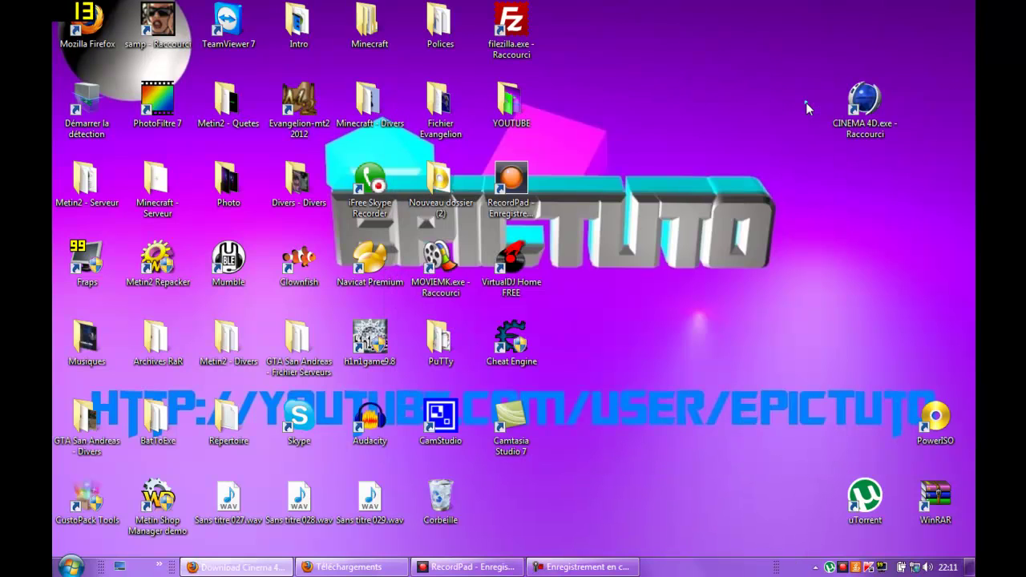
Mount pnt-c412.iso from the desktop folder Nouveau dossier (2) on virtual drive E: with PowerISO.
{"action": "double_click", "coordinate": [449, 193]}
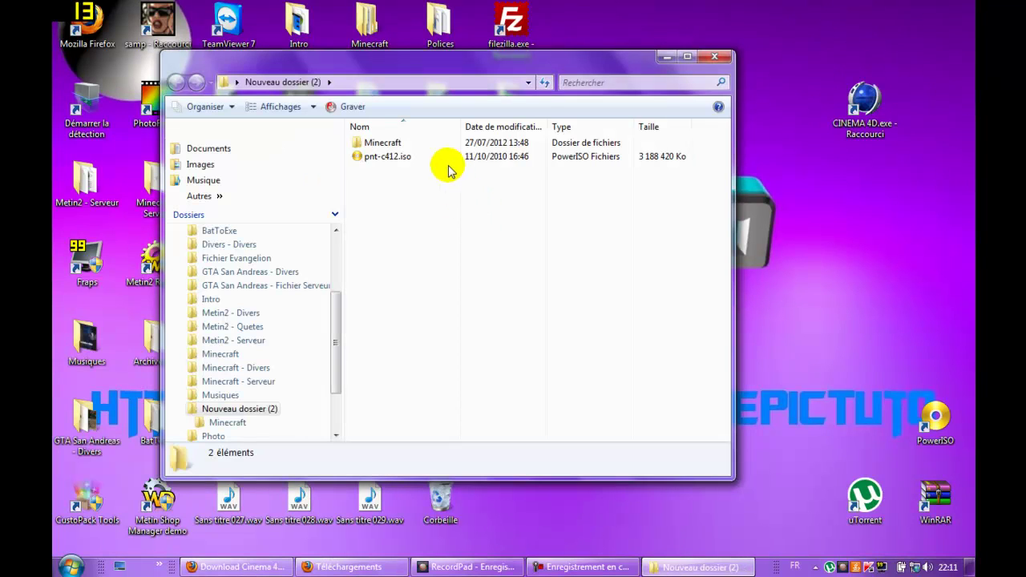
{"action": "right_click", "coordinate": [507, 154]}
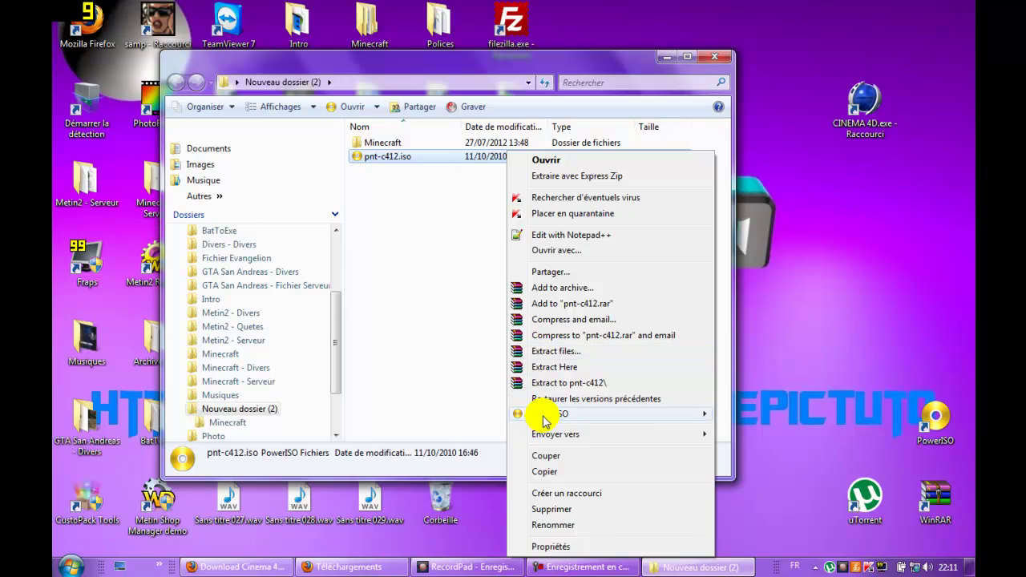
{"action": "mouse_move", "coordinate": [544, 421]}
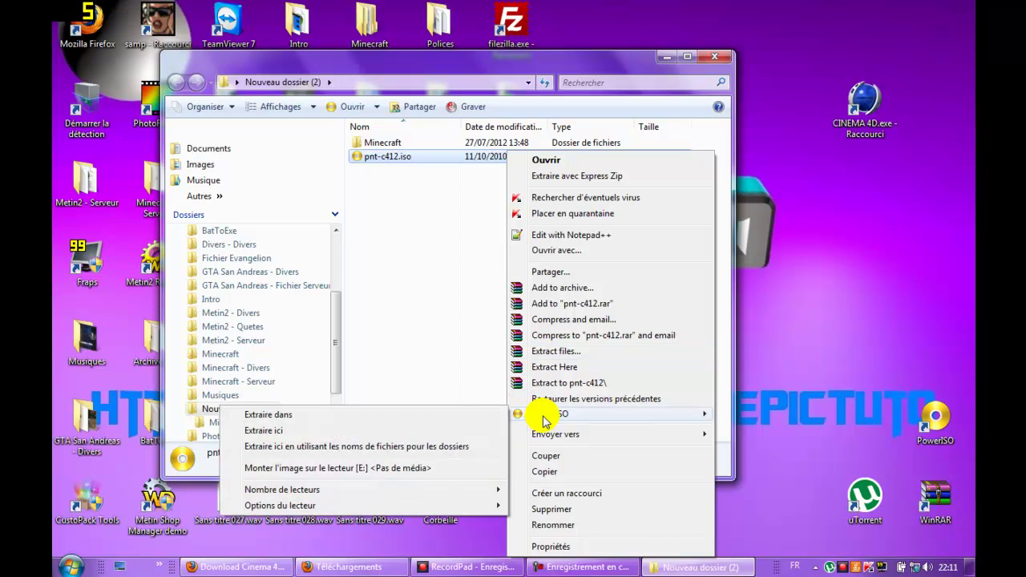
{"action": "left_click", "coordinate": [409, 470]}
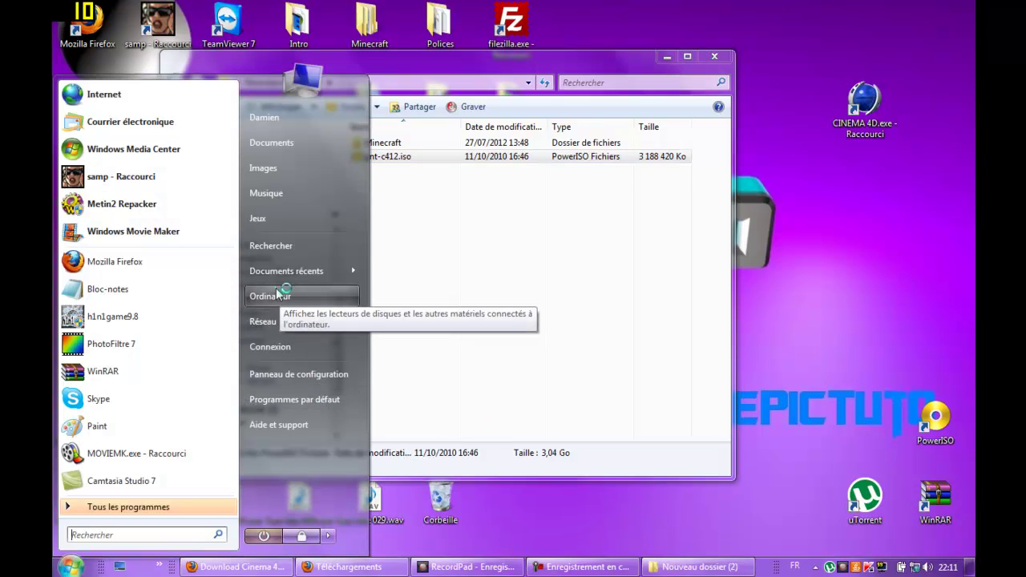
Launch the MAXON installer from the mounted Installation R12 disc on drive E: in Ordinateur.
{"action": "left_click", "coordinate": [278, 296]}
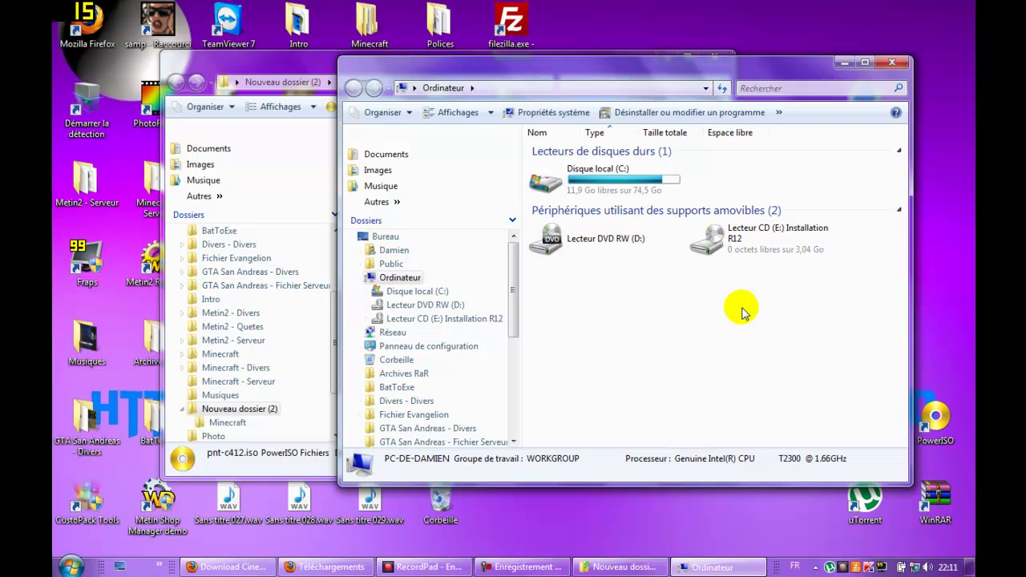
{"action": "left_click_drag", "start_coordinate": [741, 308], "coordinate": [807, 346]}
{"action": "left_click_drag", "start_coordinate": [767, 197], "coordinate": [770, 204]}
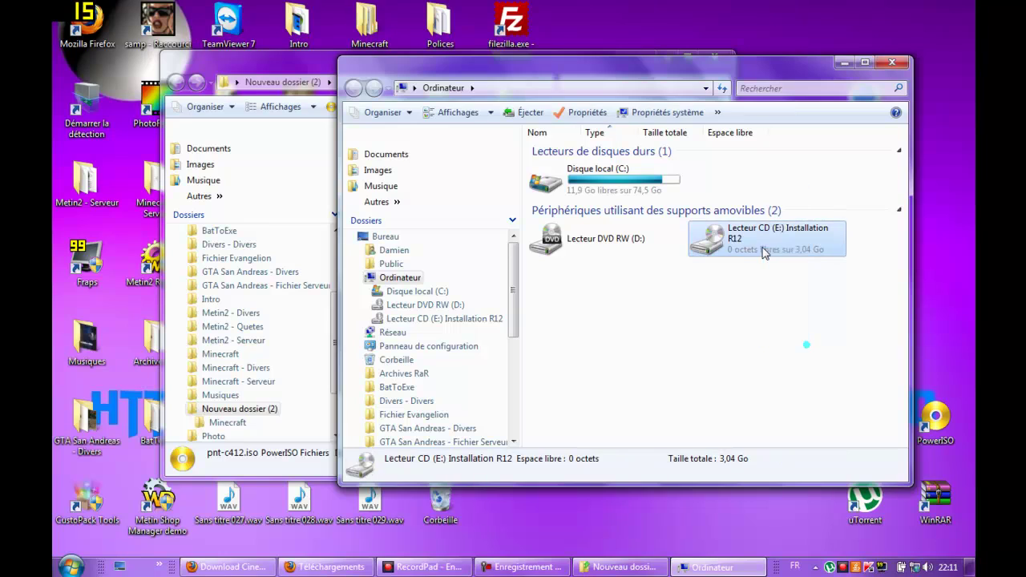
{"action": "left_click", "coordinate": [763, 252]}
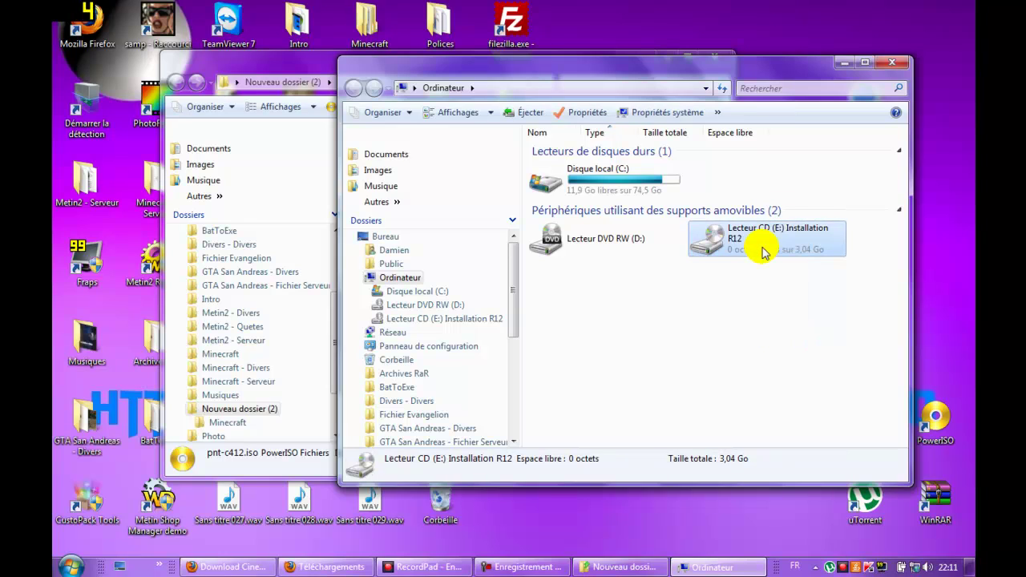
{"action": "double_click", "coordinate": [763, 252]}
{"action": "left_click", "coordinate": [765, 253]}
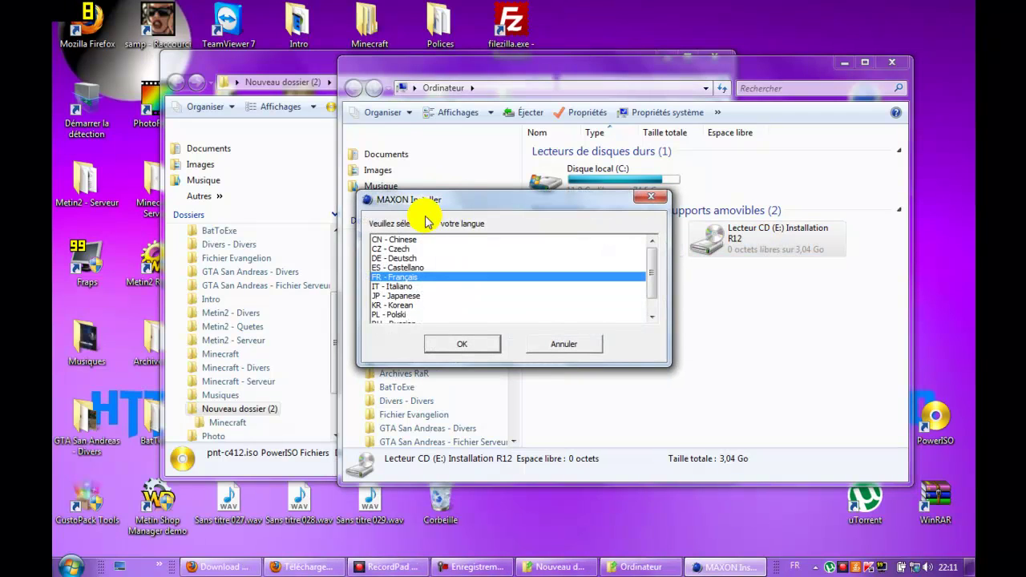
Accept FR - Français as the installer language and minimise the Ordinateur and Nouveau dossier (2) windows.
{"action": "left_click", "coordinate": [434, 345]}
{"action": "left_click", "coordinate": [432, 344]}
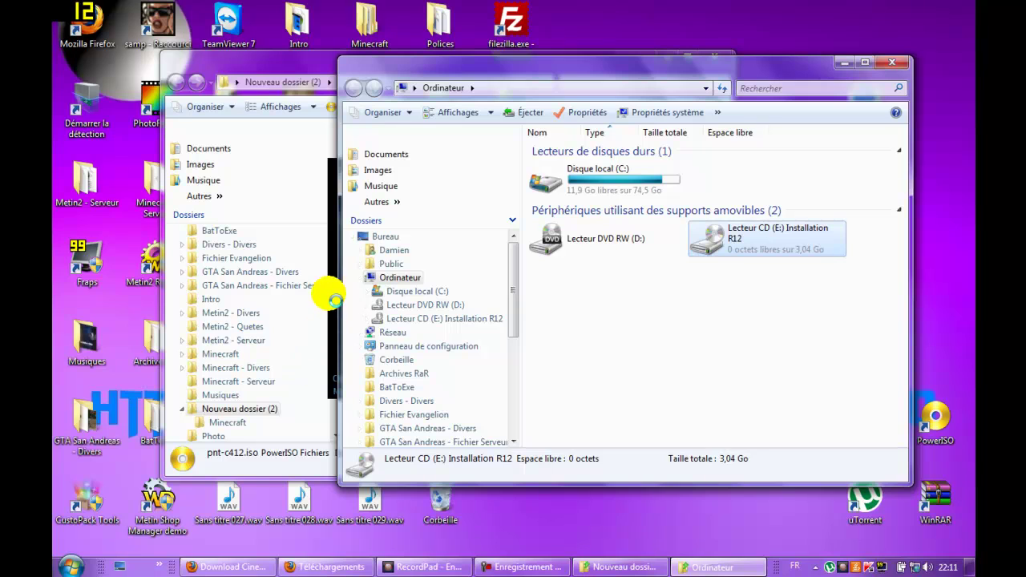
{"action": "left_click", "coordinate": [842, 63]}
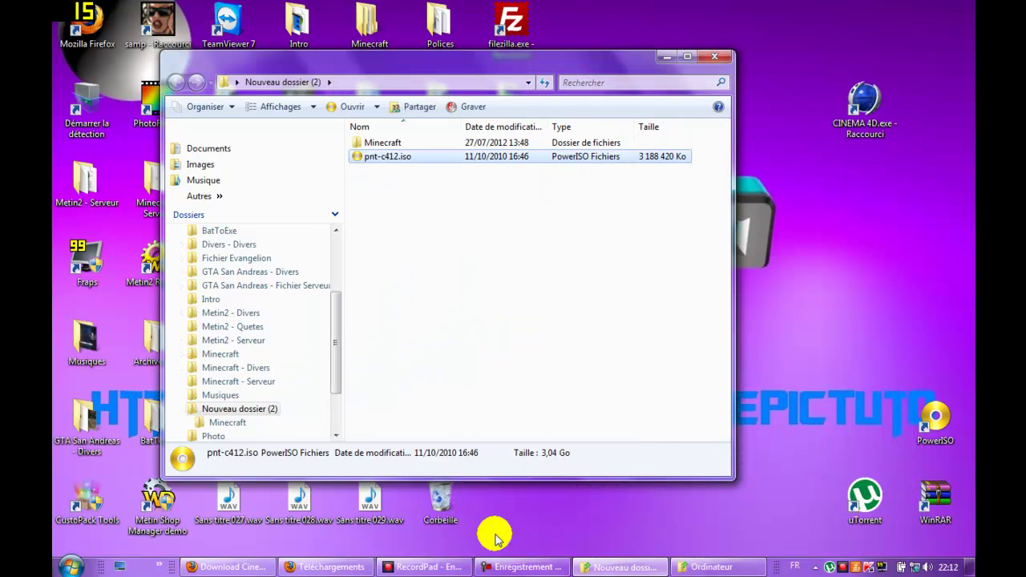
{"action": "left_click", "coordinate": [667, 57]}
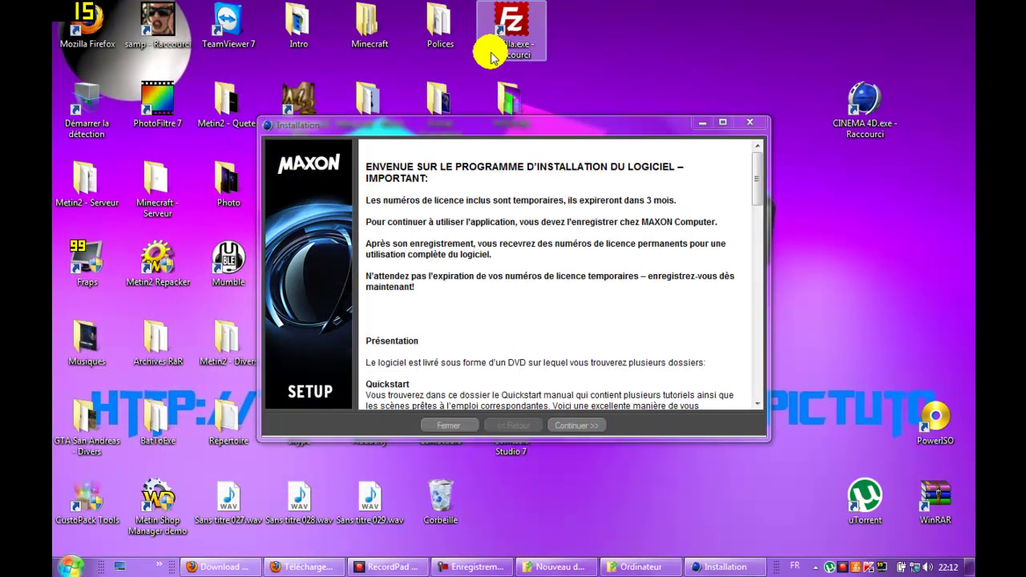
Continue past the installer's welcome page and go through the name, company, street, city and country registration fields.
{"action": "left_click", "coordinate": [570, 425]}
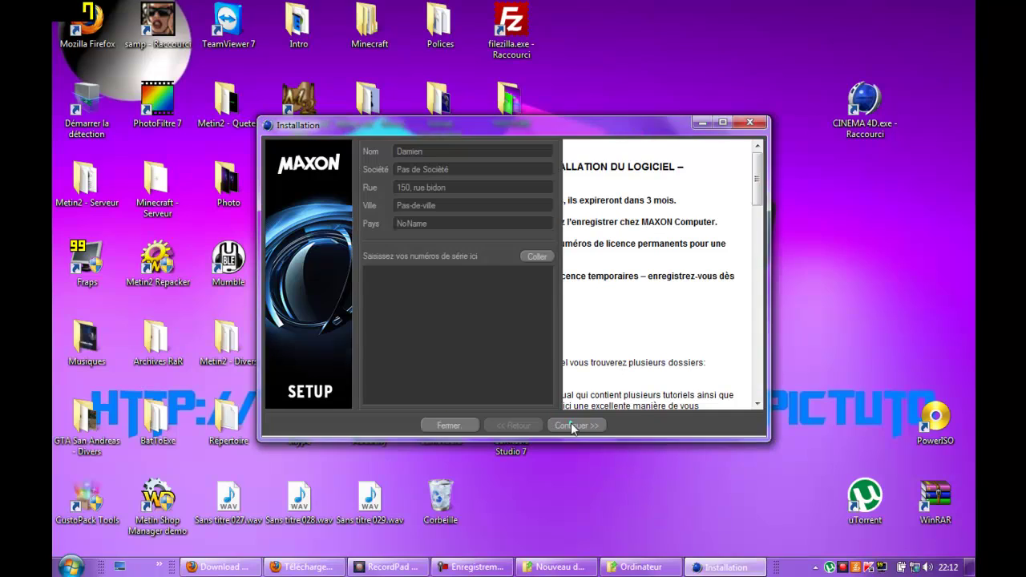
{"action": "left_click", "coordinate": [425, 151]}
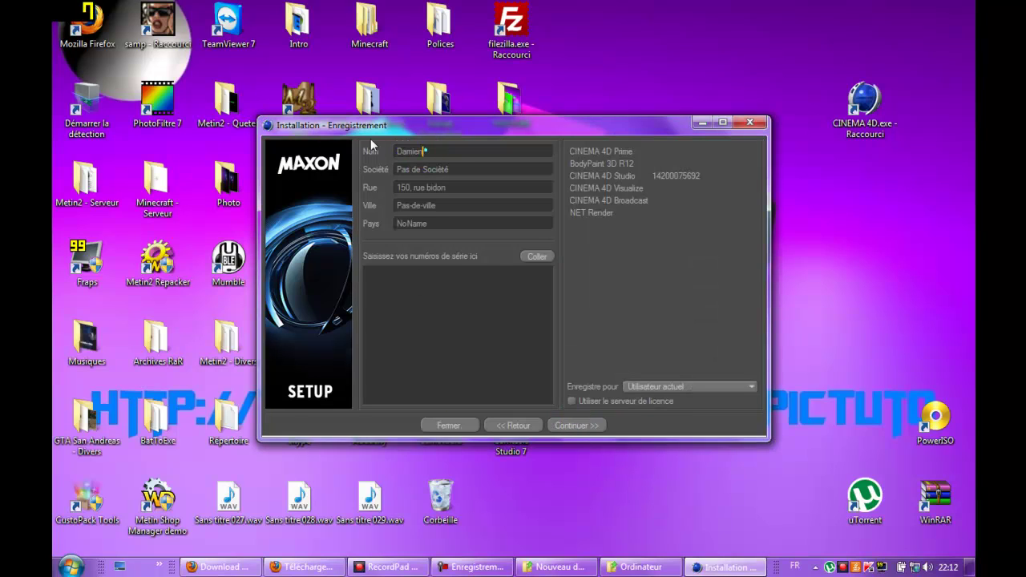
{"action": "left_click", "coordinate": [469, 167]}
{"action": "left_click", "coordinate": [475, 185]}
{"action": "left_click", "coordinate": [476, 206]}
{"action": "left_click", "coordinate": [442, 223]}
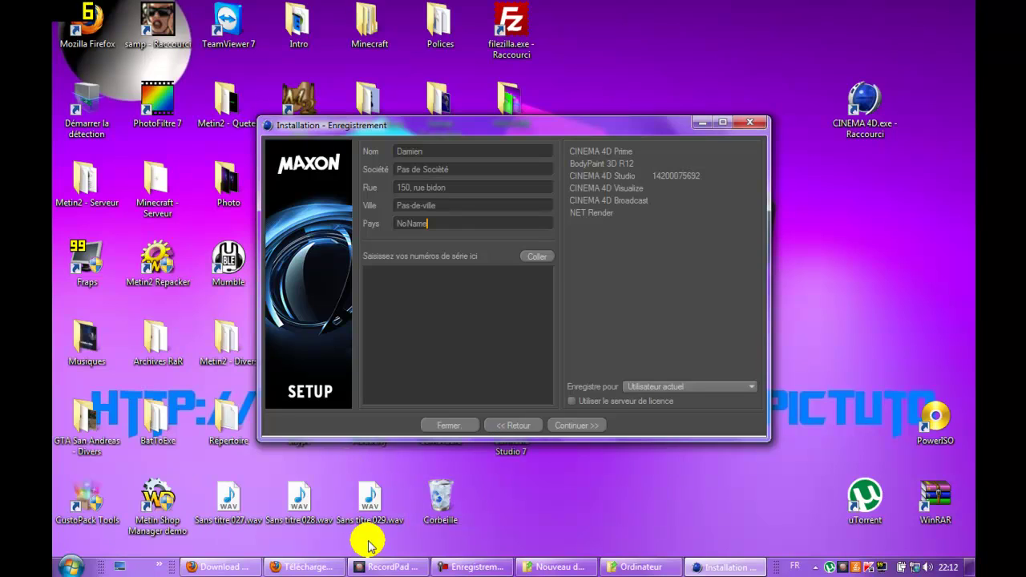
Open serials.txt from the Serial subfolder of the Cinema 4D - Crack torrent's download folder, continuing past the harmful-files warning.
{"action": "left_click", "coordinate": [828, 567]}
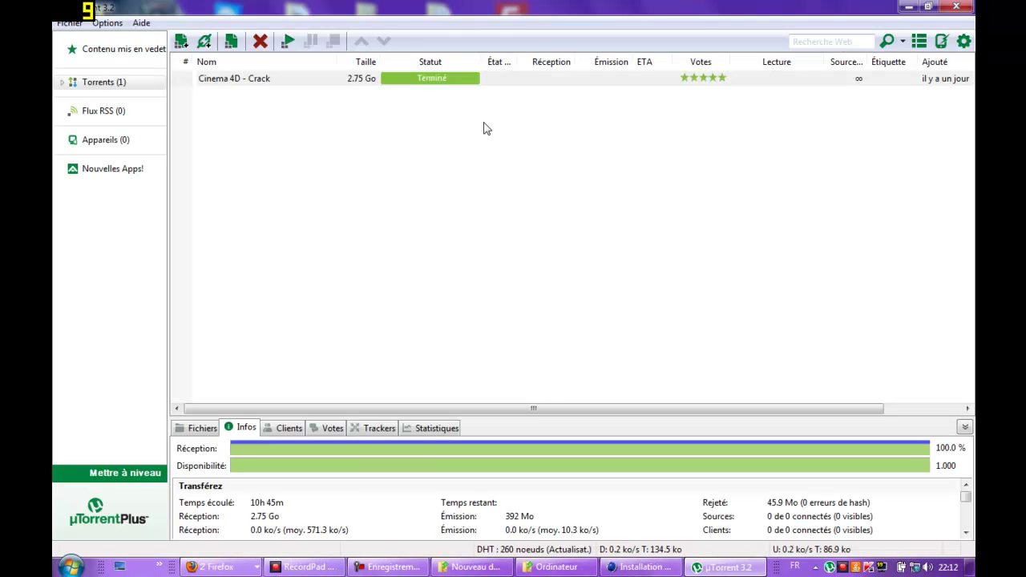
{"action": "right_click", "coordinate": [456, 83]}
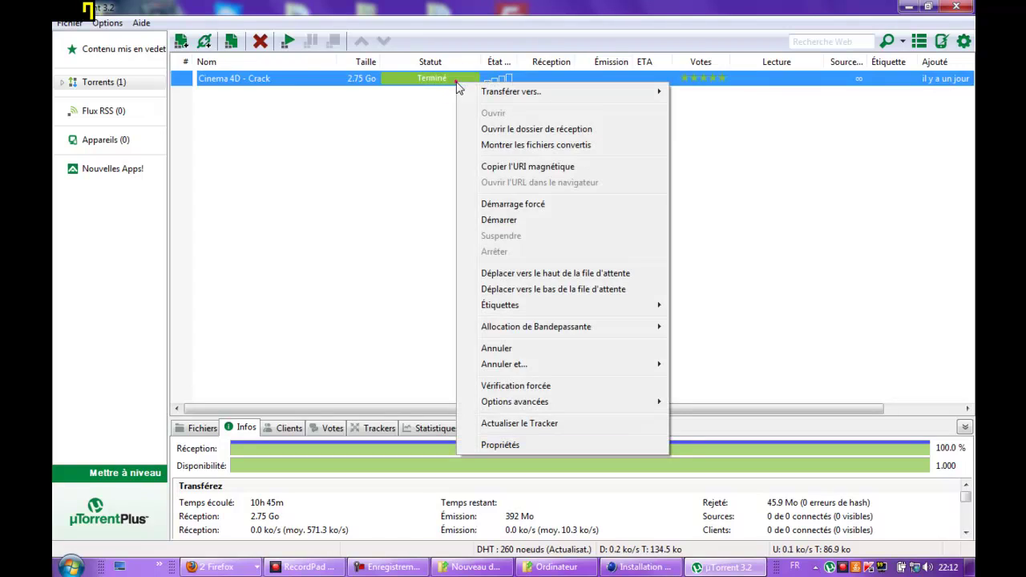
{"action": "left_click", "coordinate": [541, 131]}
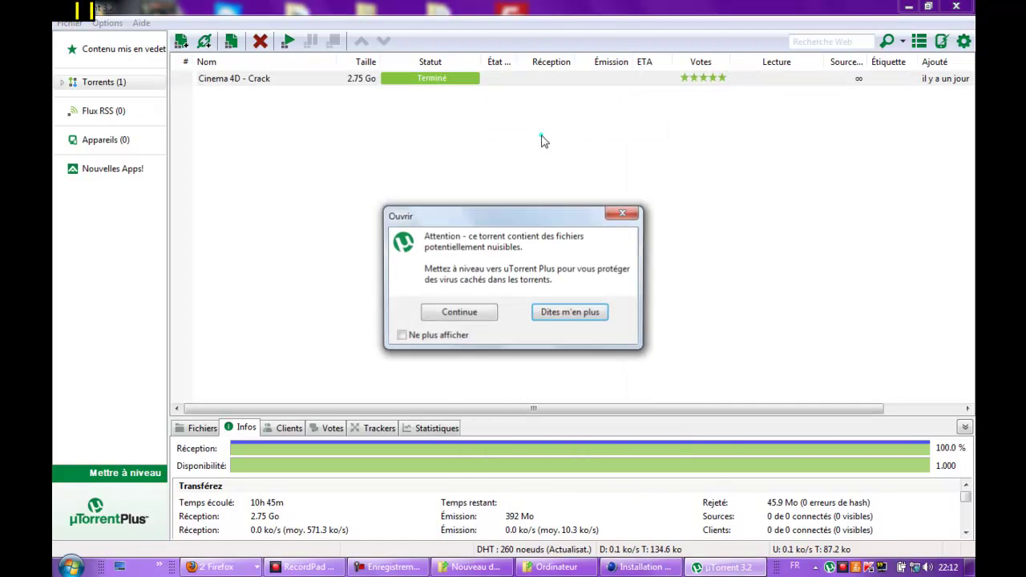
{"action": "left_click", "coordinate": [461, 313]}
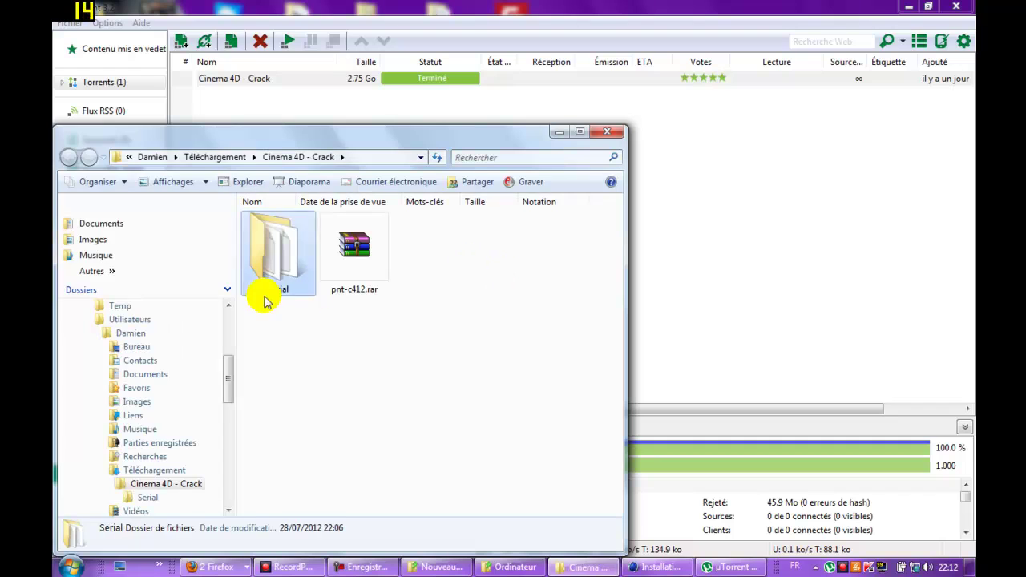
{"action": "double_click", "coordinate": [278, 252]}
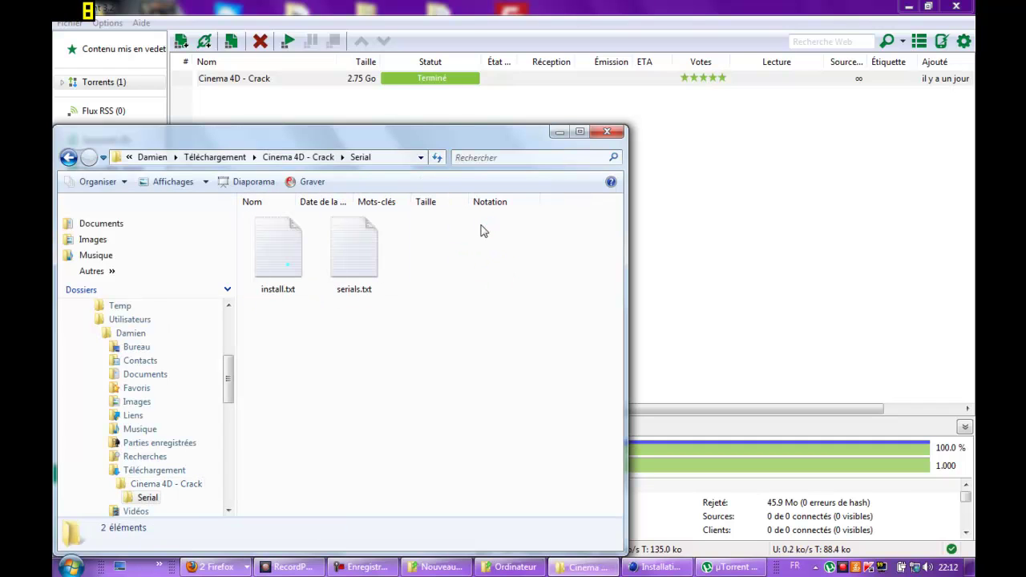
{"action": "left_click", "coordinate": [375, 270]}
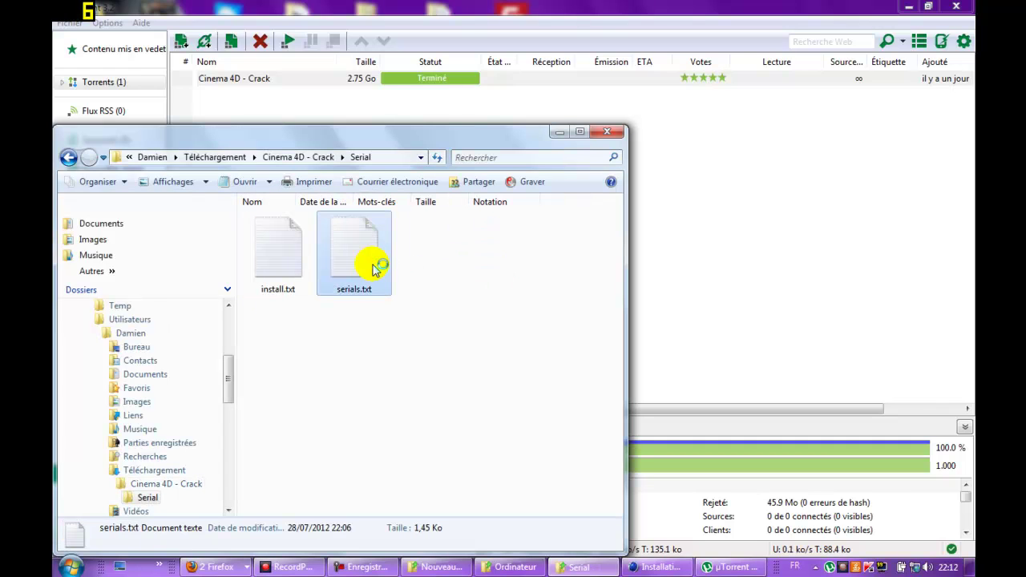
Copy the first group of serial numbers from serials.txt and paste it into the installer's serial number field.
{"action": "left_click_drag", "start_coordinate": [433, 191], "coordinate": [130, 138]}
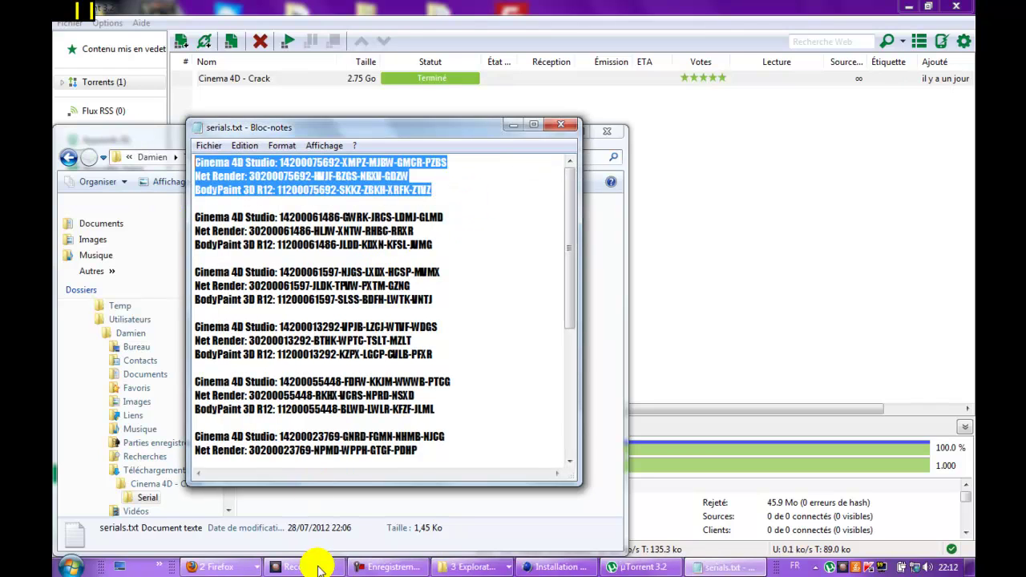
{"action": "left_click", "coordinate": [570, 566]}
{"action": "left_click", "coordinate": [504, 391]}
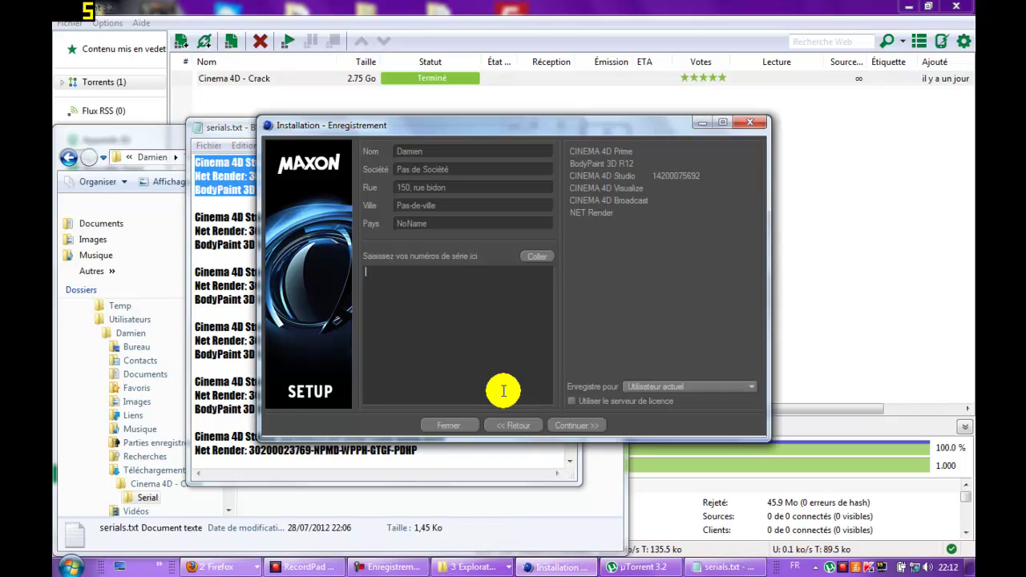
{"action": "key", "text": "ctrl+v"}
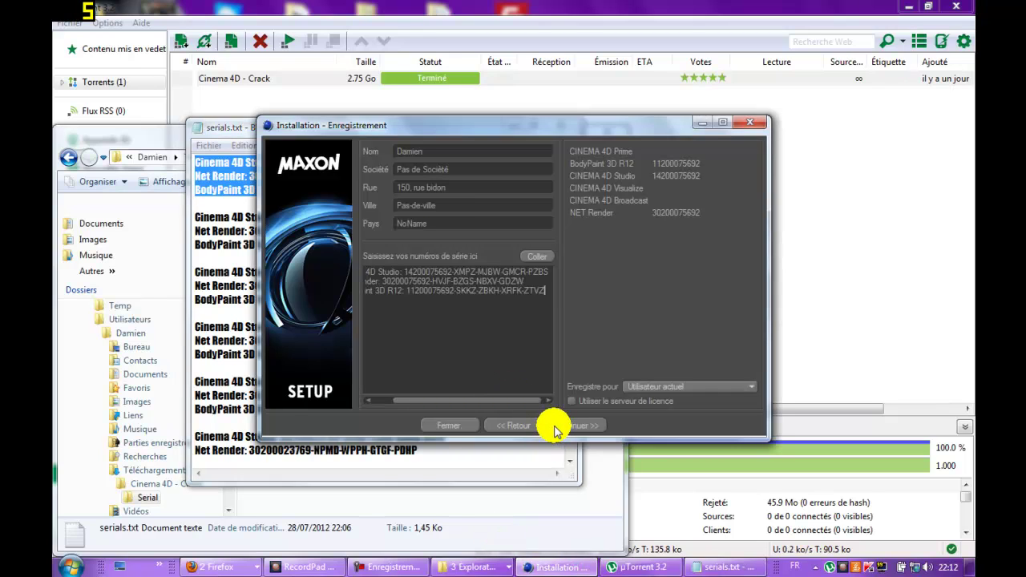
Continue with the CINEMA 4D (incl. BodyPaint 3D) installation type and exclude English Documentation from the features to install.
{"action": "left_click", "coordinate": [571, 425]}
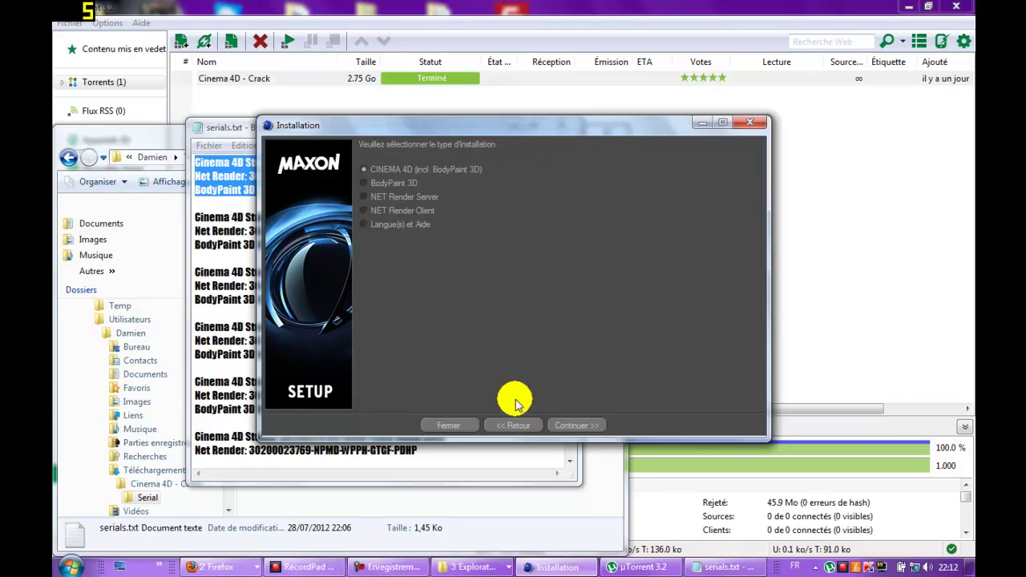
{"action": "left_click", "coordinate": [573, 426]}
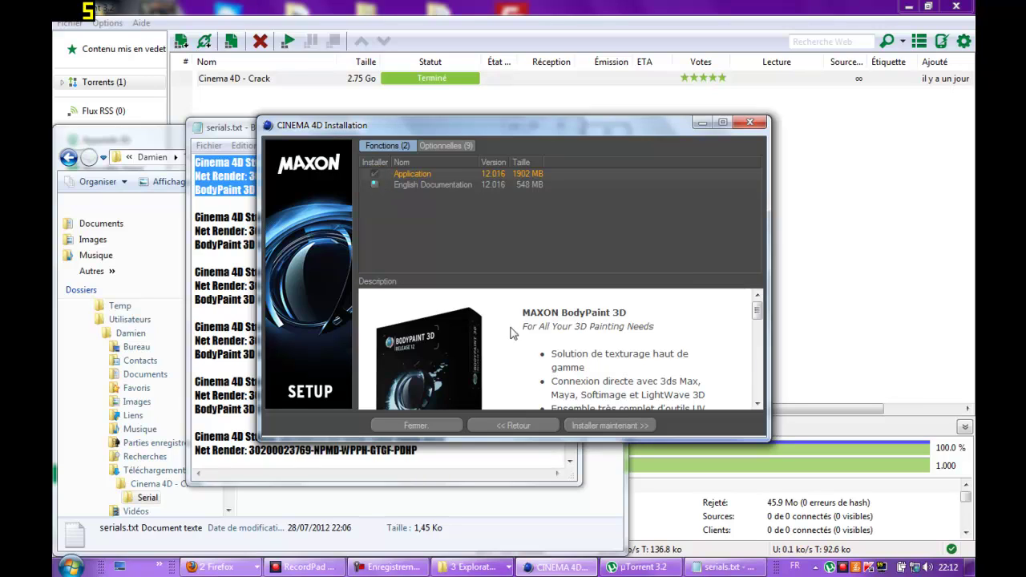
{"action": "left_click", "coordinate": [374, 184]}
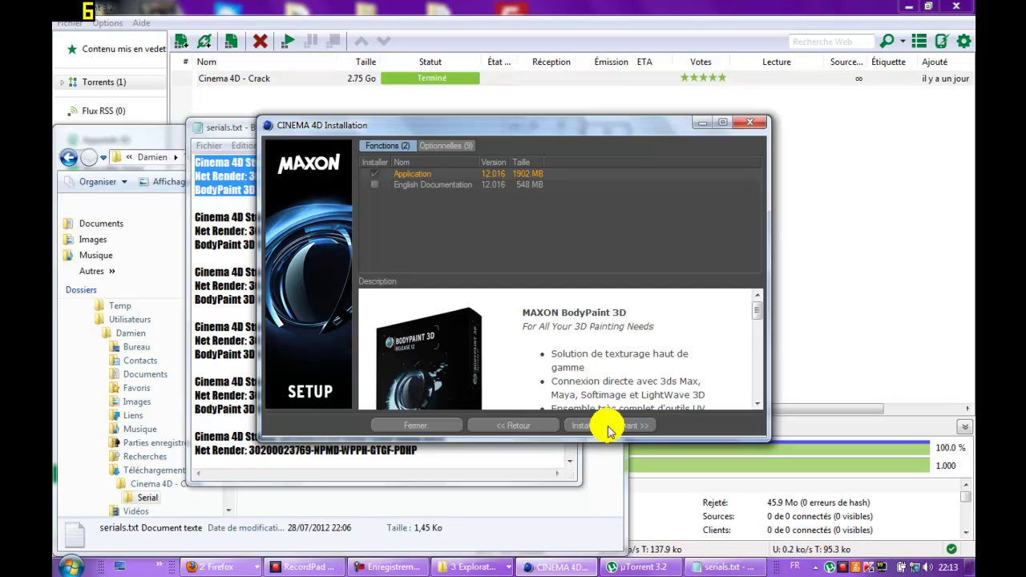
Cancel the Cinema 4D installation and close serials.txt and the Serial folder window.
{"action": "left_click", "coordinate": [751, 125]}
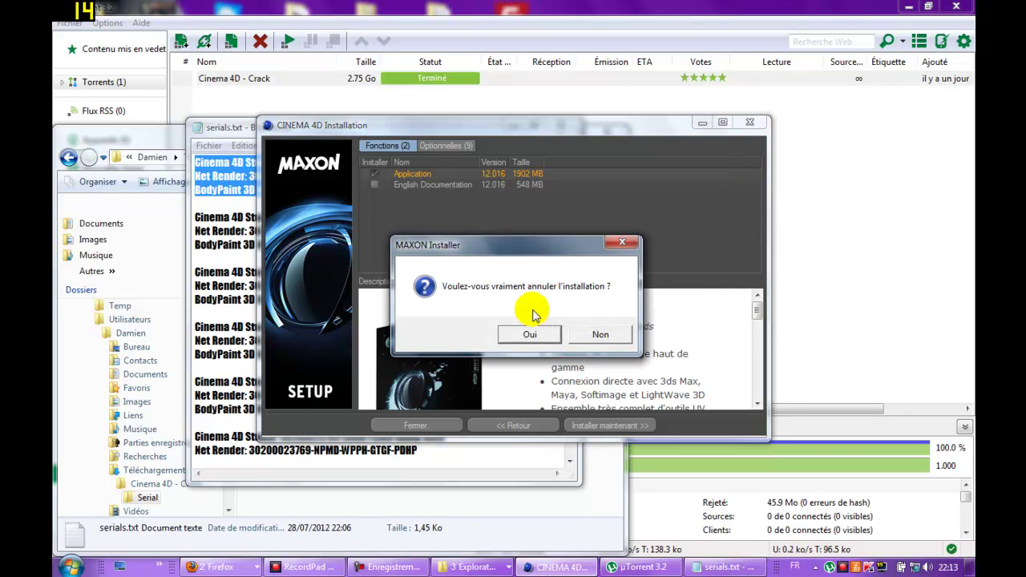
{"action": "left_click", "coordinate": [530, 335]}
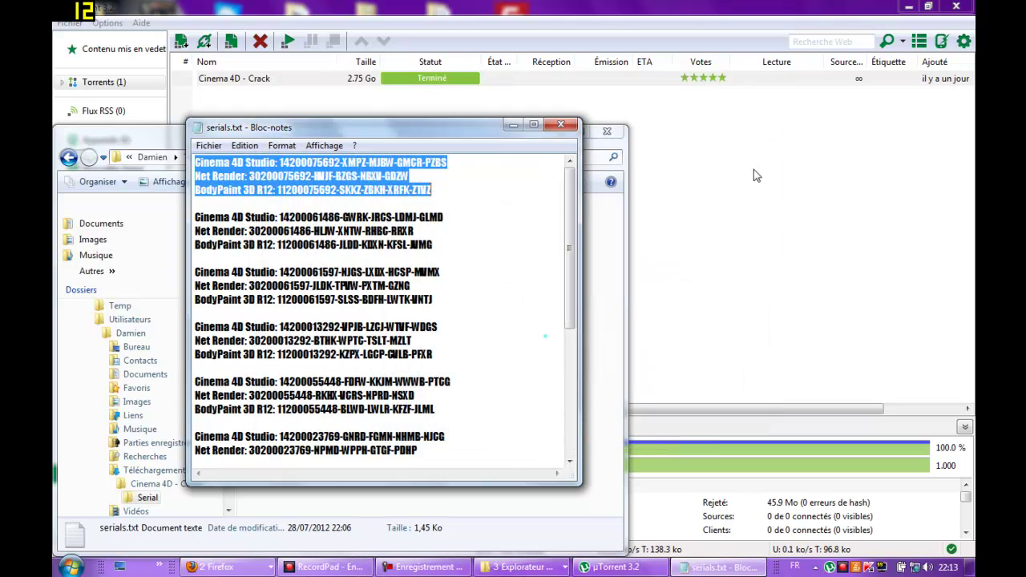
{"action": "left_click", "coordinate": [564, 126]}
{"action": "left_click", "coordinate": [607, 133]}
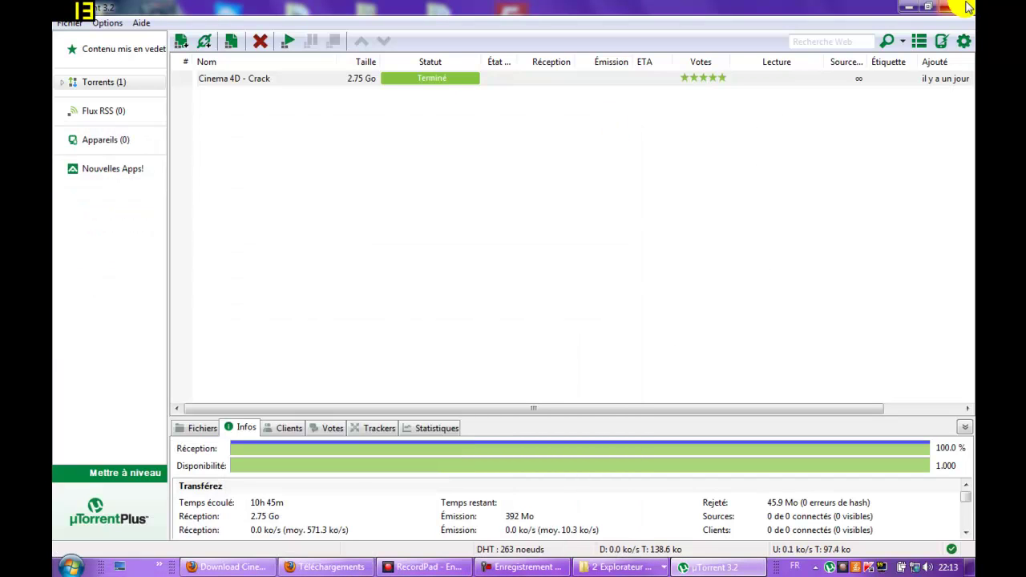